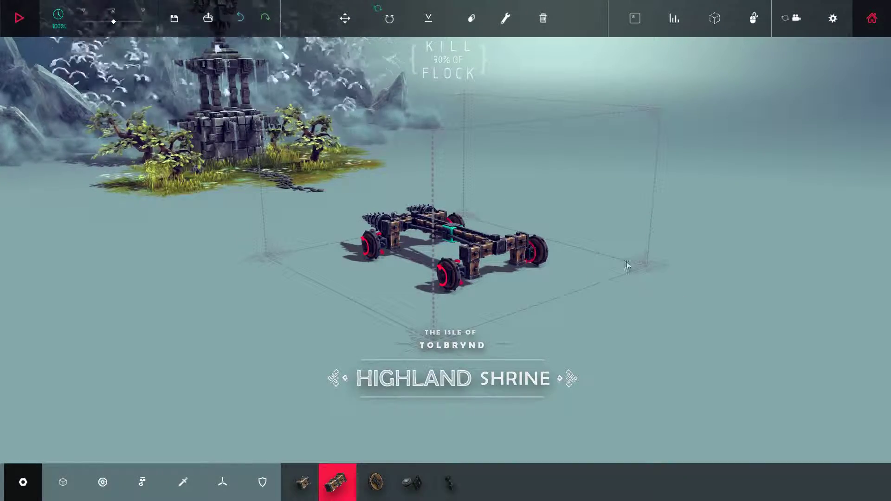
Turn the view toward the shrine and open the Mechanical parts category.
{"action": "left_click_drag", "start_coordinate": [577, 242], "coordinate": [505, 193]}
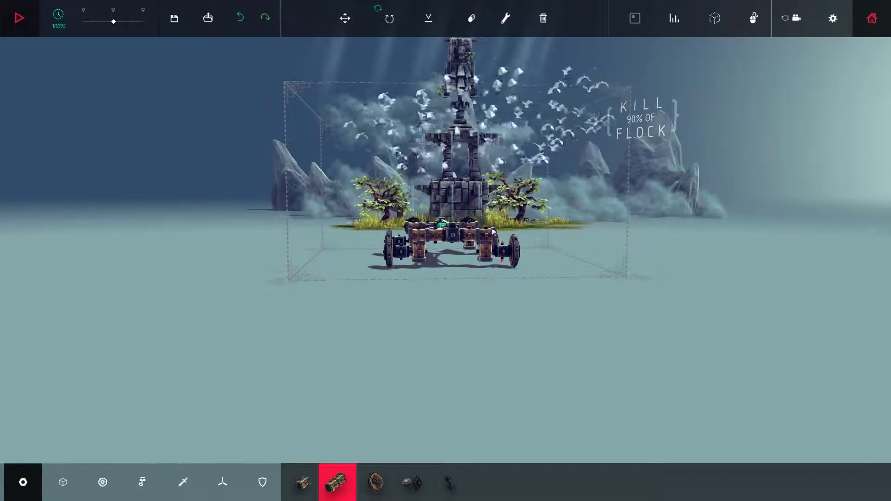
{"action": "left_click", "coordinate": [142, 483]}
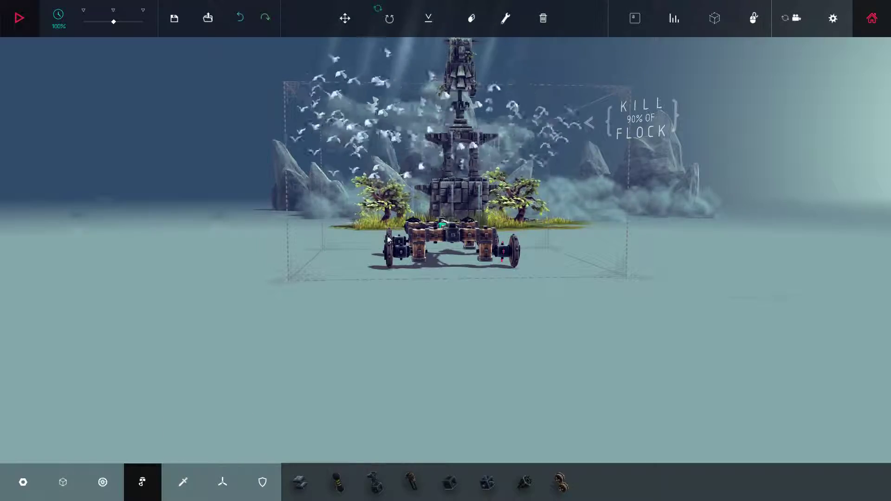
{"action": "scroll", "coordinate": [388, 239], "scroll_direction": "up", "scroll_amount": 4}
{"action": "left_click_drag", "start_coordinate": [388, 238], "coordinate": [575, 256]}
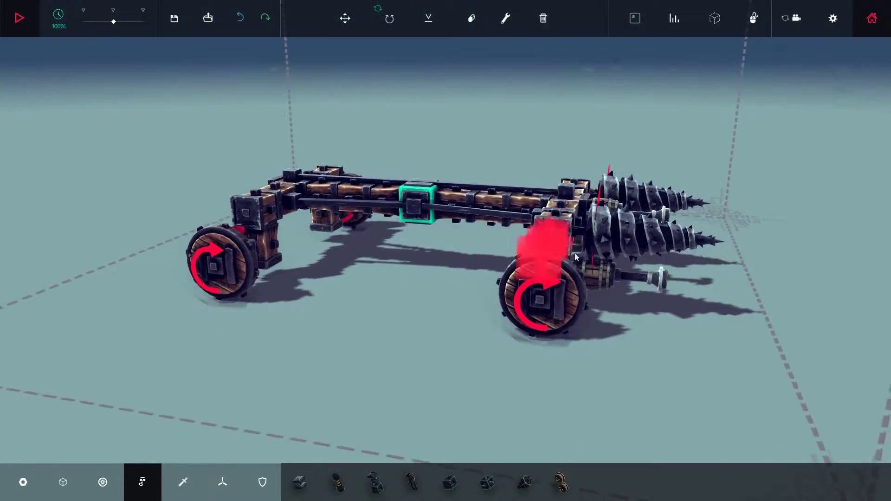
Place a first row of seven cannons along the cart's centre beam.
{"action": "left_click_drag", "start_coordinate": [605, 268], "coordinate": [488, 230]}
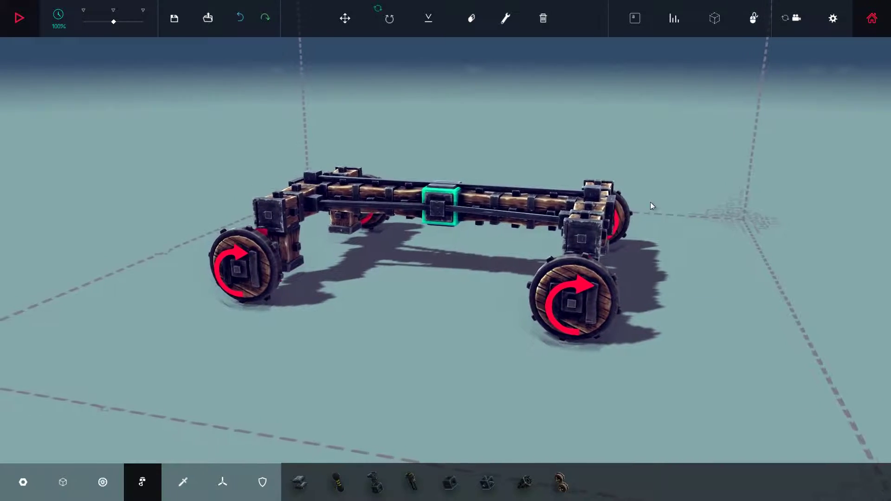
{"action": "left_click_drag", "start_coordinate": [458, 203], "coordinate": [478, 354]}
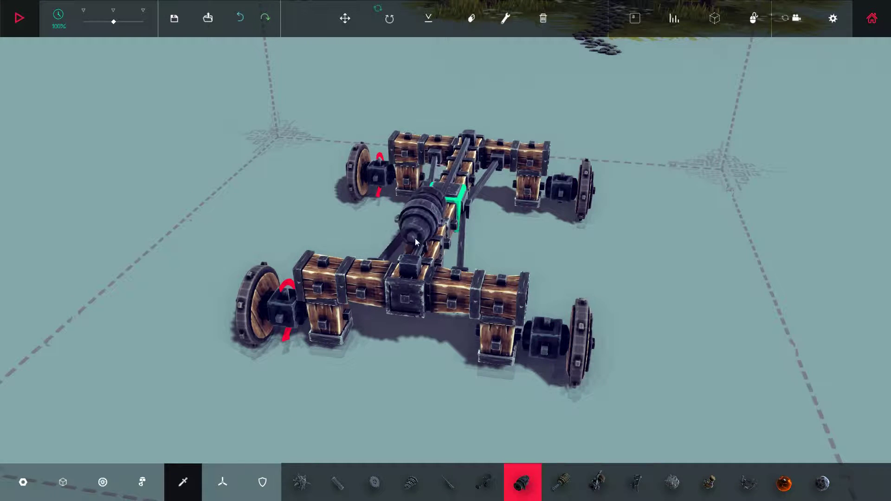
{"action": "left_click_drag", "start_coordinate": [501, 257], "coordinate": [420, 202]}
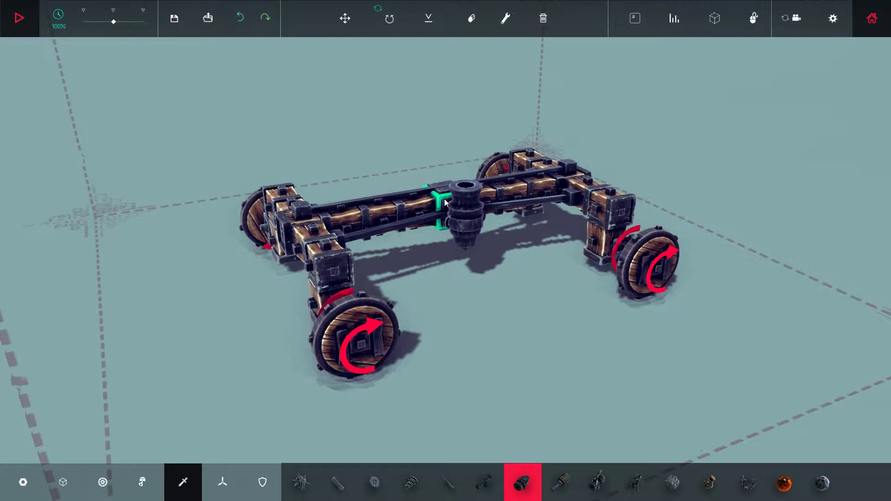
{"action": "left_click", "coordinate": [427, 209]}
{"action": "left_click", "coordinate": [391, 211]}
{"action": "left_click", "coordinate": [359, 220]}
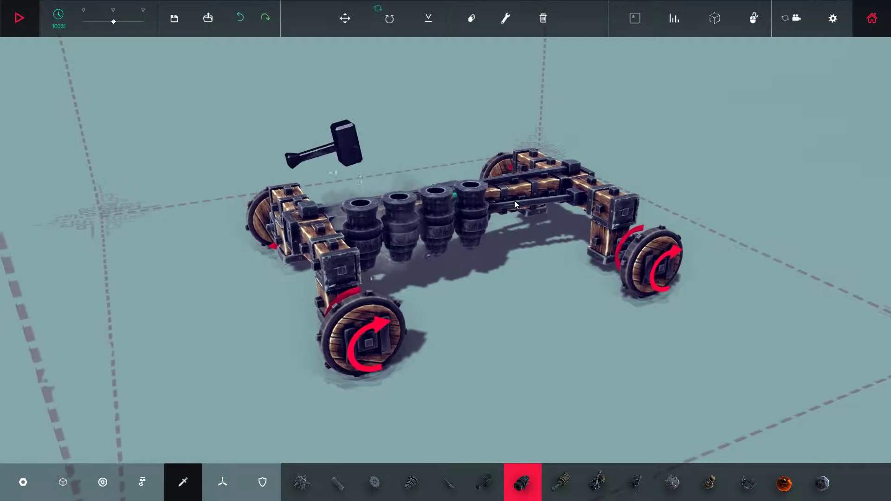
{"action": "left_click_drag", "start_coordinate": [498, 203], "coordinate": [477, 205]}
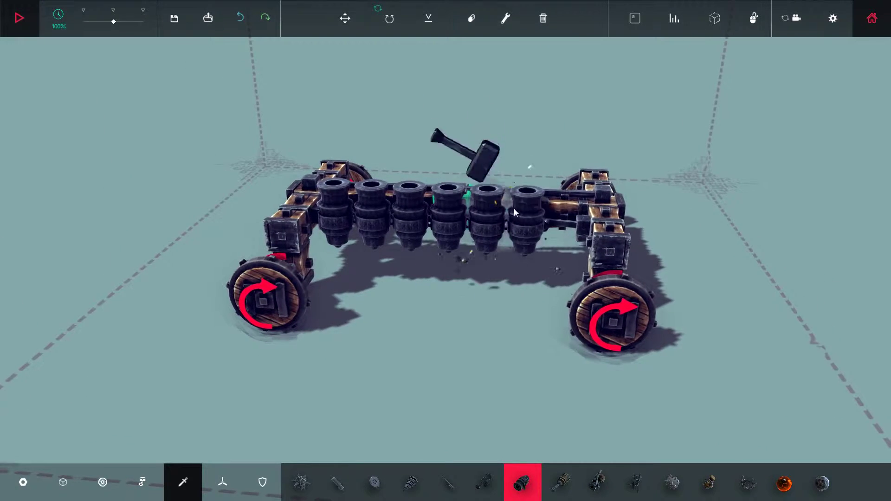
{"action": "left_click", "coordinate": [514, 208]}
Add a second row of six cannons and start the simulation.
{"action": "left_click_drag", "start_coordinate": [578, 212], "coordinate": [222, 203]}
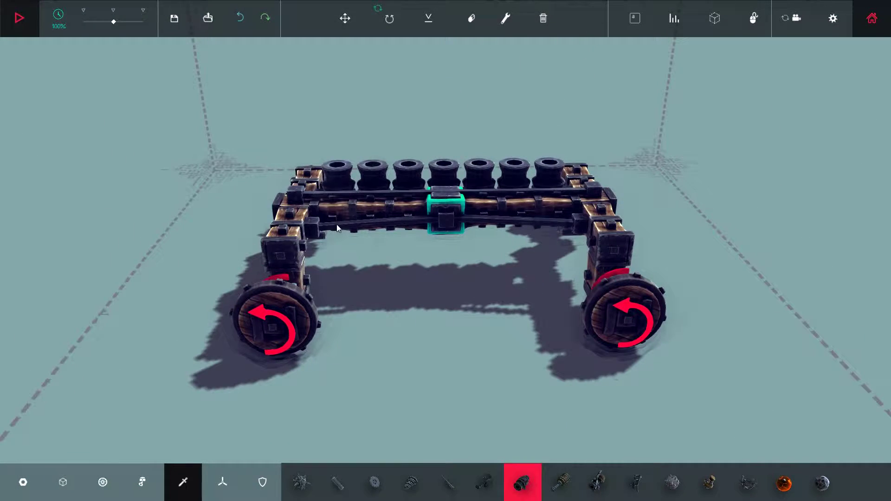
{"action": "left_click", "coordinate": [336, 221]}
{"action": "left_click", "coordinate": [369, 217]}
{"action": "left_click", "coordinate": [404, 215]}
{"action": "left_click", "coordinate": [439, 213]}
{"action": "left_click", "coordinate": [481, 209]}
{"action": "left_click", "coordinate": [522, 207]}
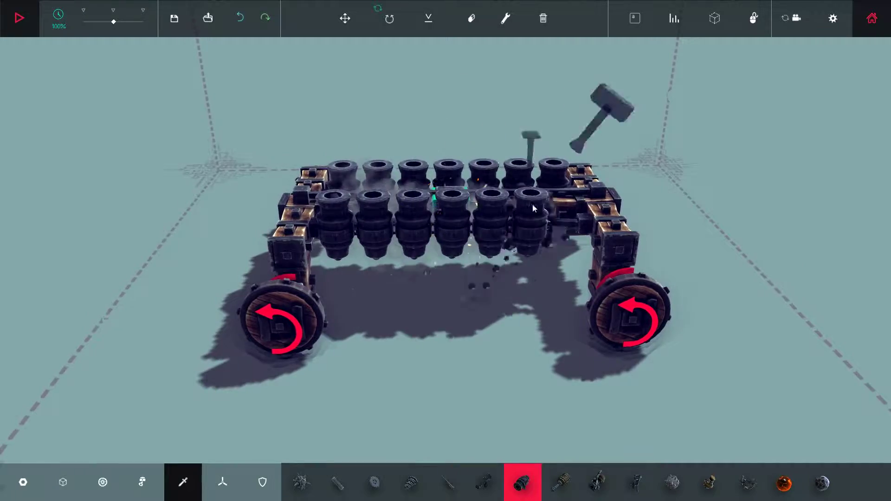
{"action": "left_click_drag", "start_coordinate": [495, 209], "coordinate": [360, 219]}
{"action": "key", "text": "space"}
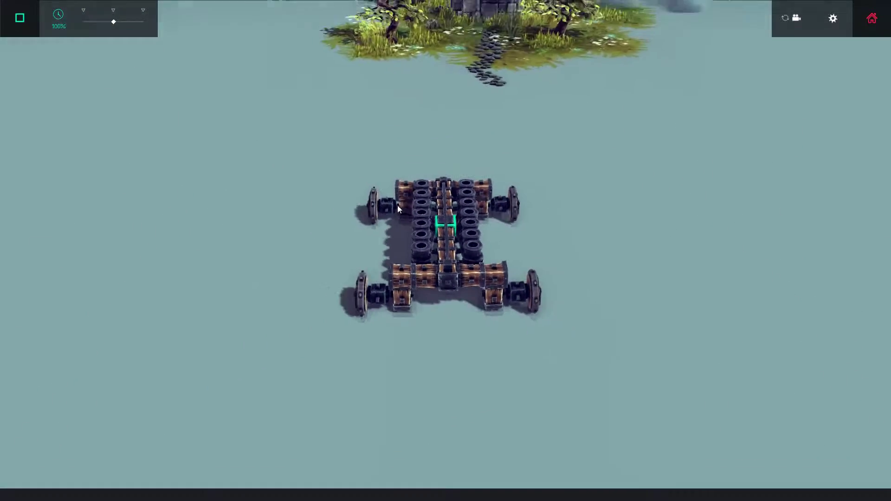
{"action": "scroll", "coordinate": [515, 277], "scroll_direction": "up", "scroll_amount": 4}
Drive the cannon cart forward toward the shrine, keeping it in view.
{"action": "left_click_drag", "start_coordinate": [518, 273], "coordinate": [518, 177]}
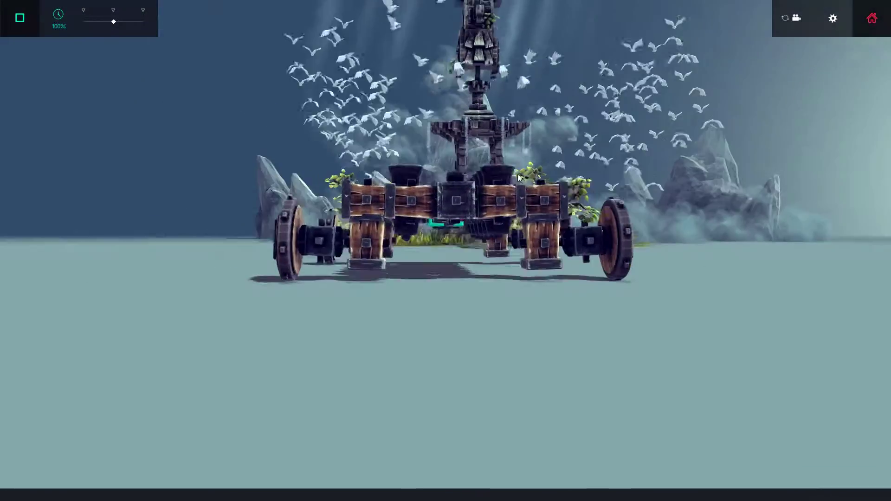
{"action": "key", "text": "Up"}
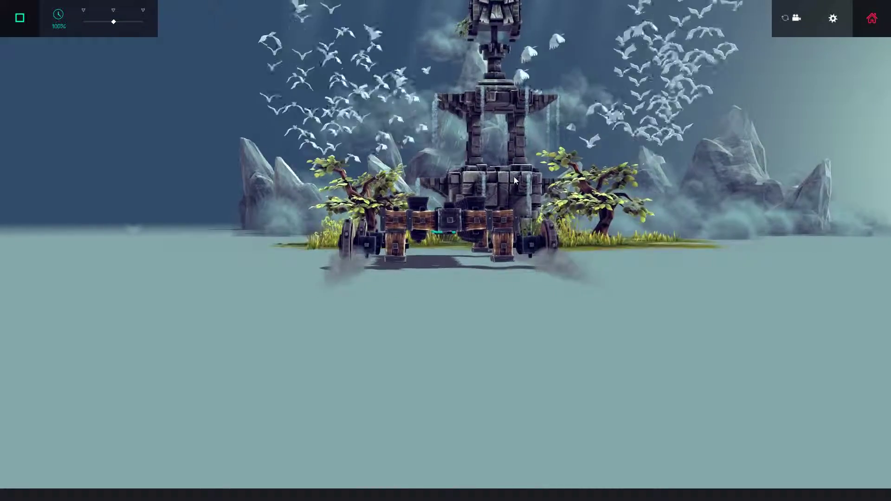
{"action": "left_click_drag", "start_coordinate": [513, 176], "coordinate": [520, 262]}
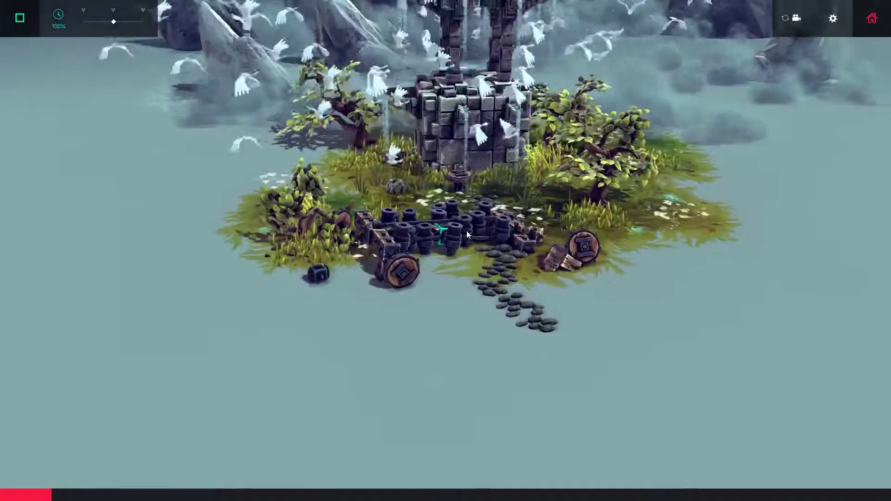
{"action": "scroll", "coordinate": [467, 222], "scroll_direction": "up", "scroll_amount": 5}
Stop the simulation and delete every cannon from the cart.
{"action": "key", "text": "space"}
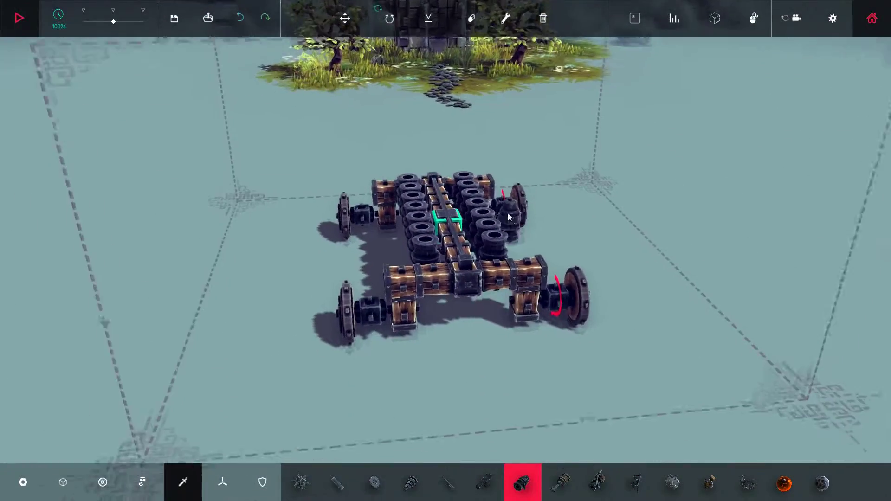
{"action": "left_click_drag", "start_coordinate": [509, 226], "coordinate": [366, 155]}
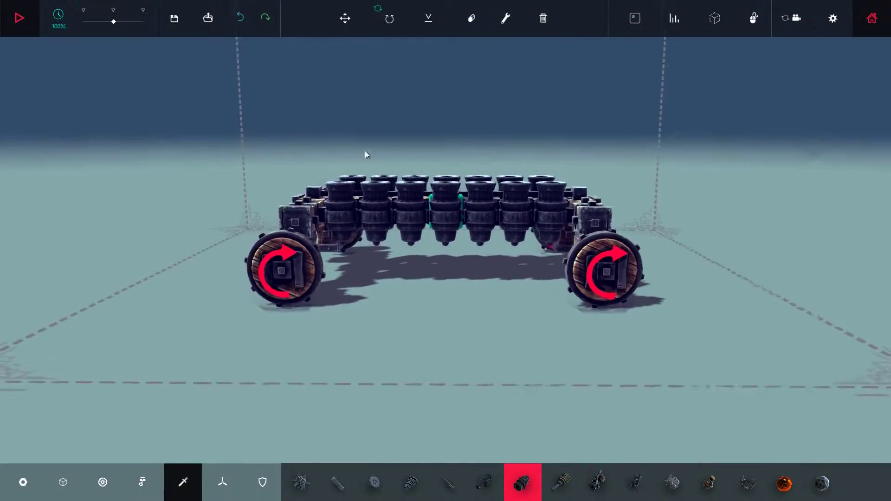
{"action": "key", "text": "x"}
{"action": "key", "text": "x"}
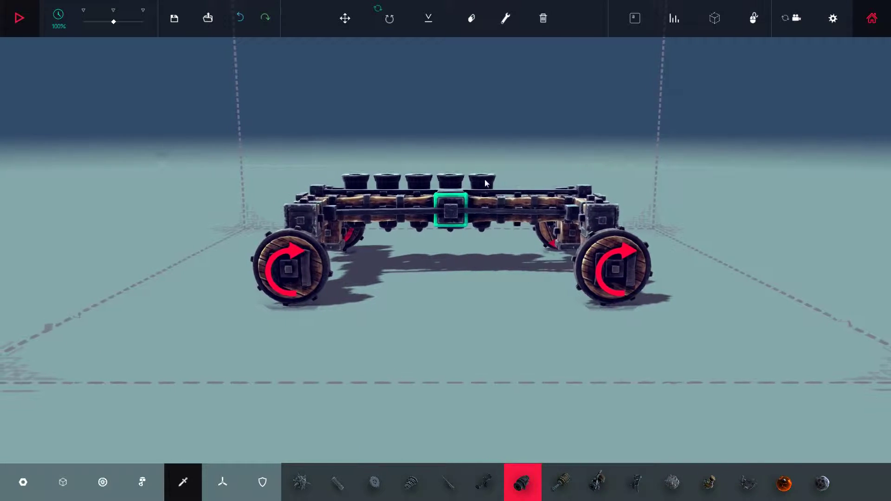
{"action": "key", "text": "x"}
{"action": "key", "text": "x"}
{"action": "key", "text": "x"}
{"action": "key", "text": "x"}
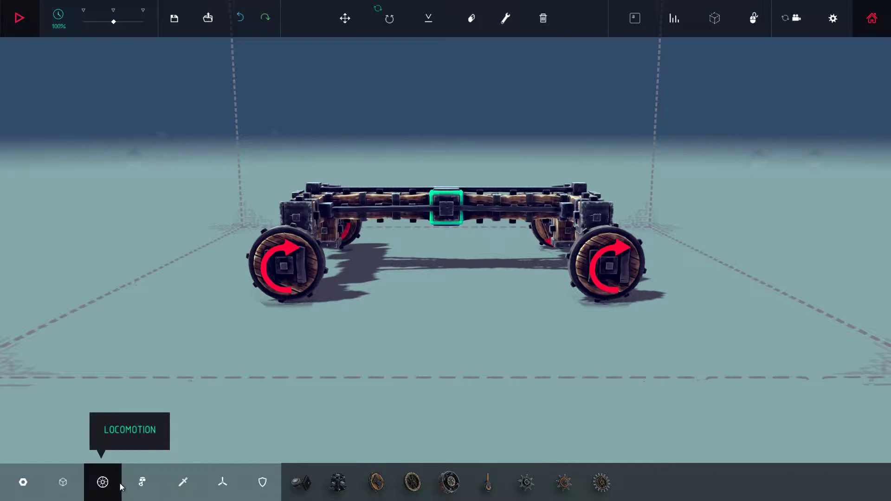
Select the Piston block from the Mechanical category.
{"action": "left_click", "coordinate": [142, 482]}
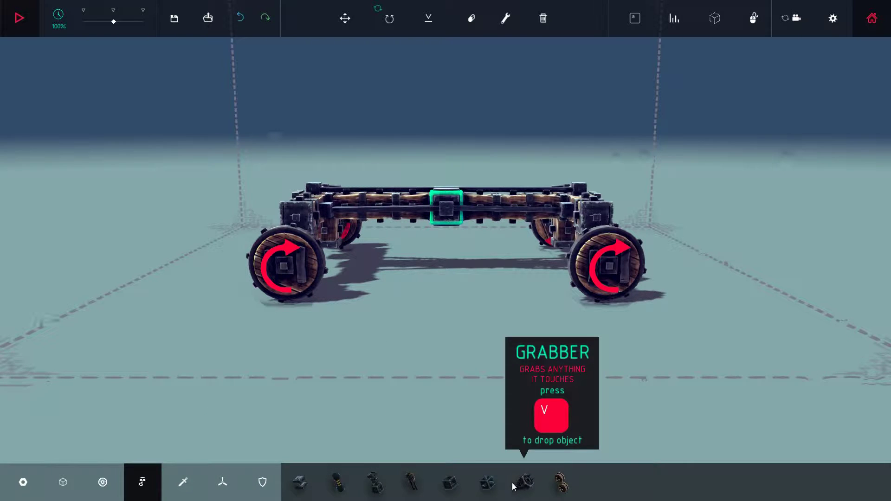
{"action": "left_click", "coordinate": [448, 482]}
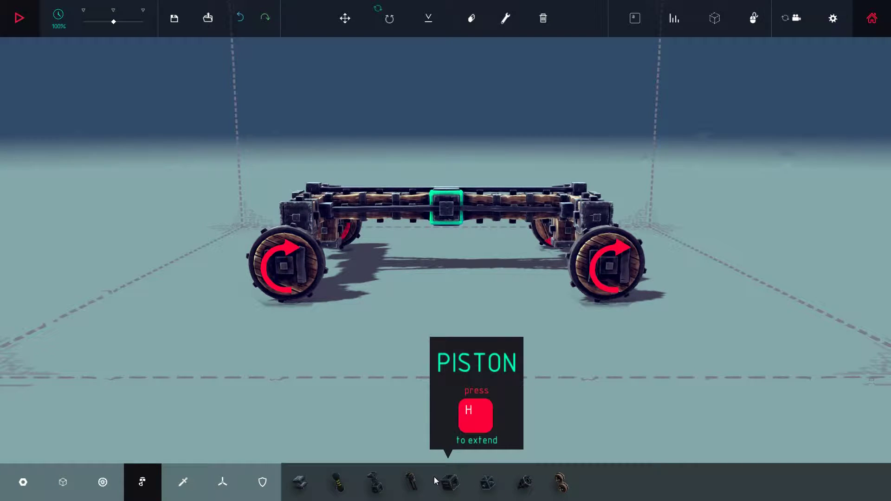
{"action": "left_click", "coordinate": [448, 481]}
{"action": "left_click_drag", "start_coordinate": [437, 409], "coordinate": [456, 250]}
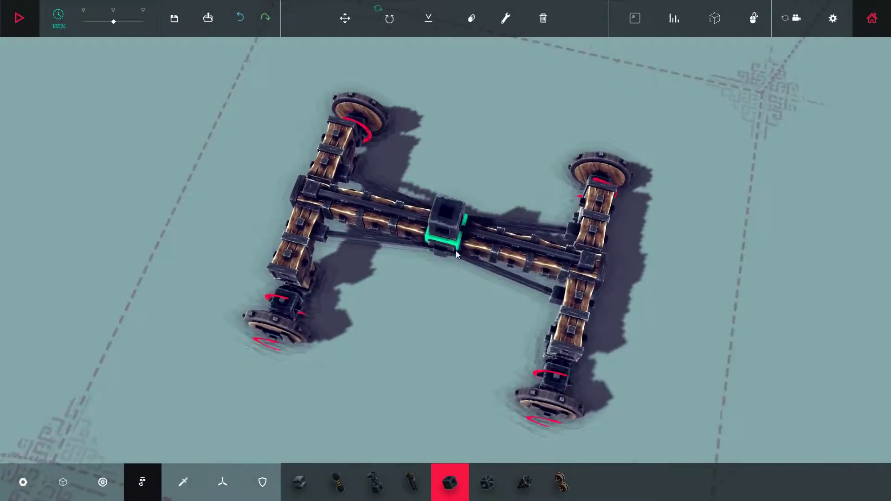
{"action": "scroll", "coordinate": [456, 251], "scroll_direction": "down", "scroll_amount": 3}
Place a piston at the cart's centre, choose the topping part, and start the simulation.
{"action": "left_click", "coordinate": [448, 225]}
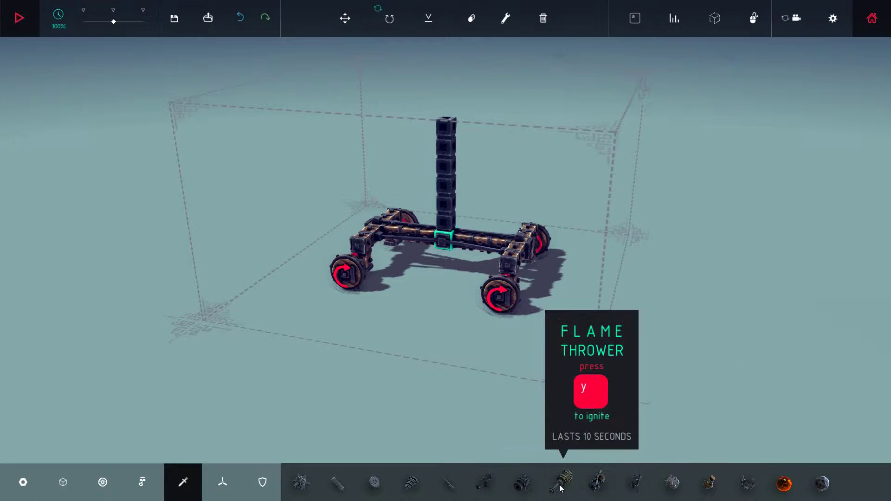
{"action": "left_click", "coordinate": [600, 484]}
{"action": "left_click_drag", "start_coordinate": [522, 279], "coordinate": [463, 181]}
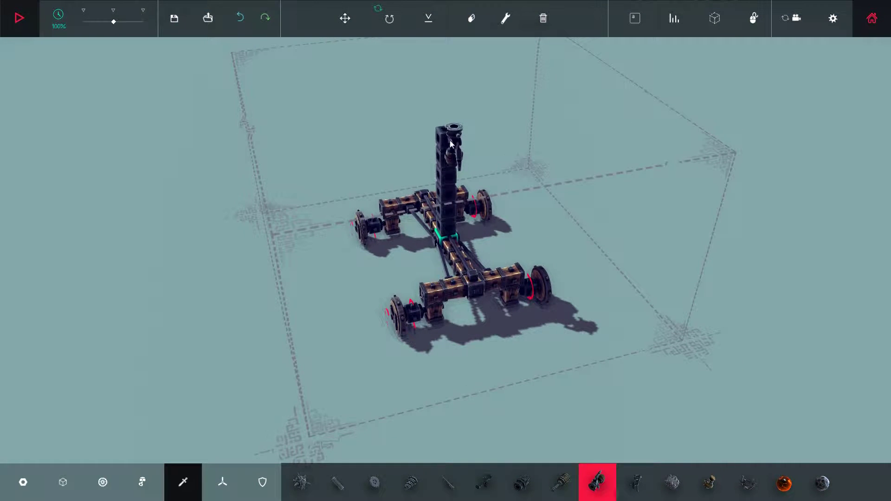
{"action": "mouse_move", "coordinate": [449, 143]}
{"action": "left_mouse_down"}
{"action": "mouse_move", "coordinate": [461, 142]}
{"action": "mouse_move", "coordinate": [429, 155]}
{"action": "mouse_move", "coordinate": [442, 154]}
{"action": "left_mouse_up"}
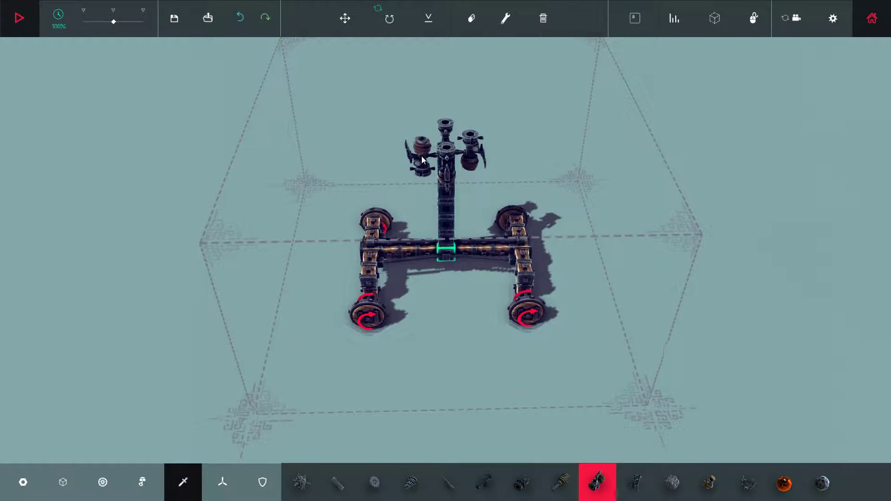
{"action": "left_click_drag", "start_coordinate": [422, 160], "coordinate": [403, 105]}
{"action": "scroll", "coordinate": [390, 69], "scroll_direction": "up", "scroll_amount": 5}
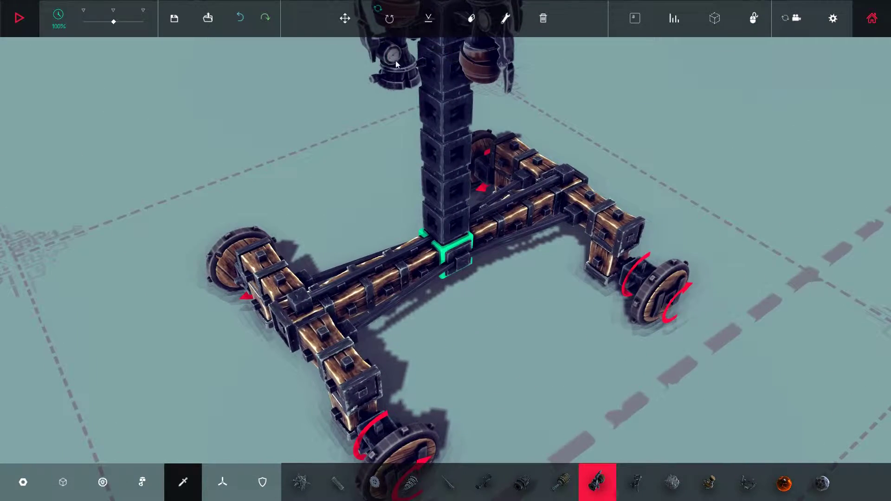
{"action": "mouse_move", "coordinate": [389, 57]}
{"action": "left_mouse_down"}
{"action": "mouse_move", "coordinate": [398, 120]}
{"action": "mouse_move", "coordinate": [432, 103]}
{"action": "left_mouse_up"}
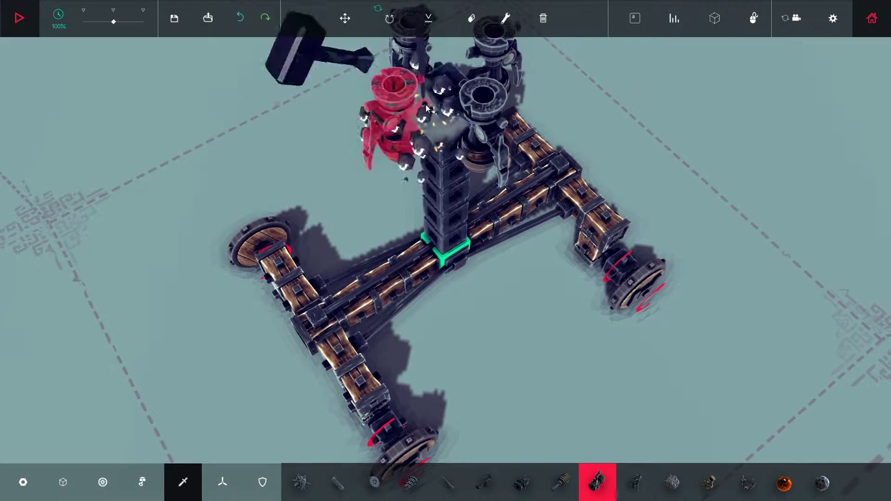
{"action": "scroll", "coordinate": [432, 104], "scroll_direction": "down", "scroll_amount": 5}
{"action": "left_click_drag", "start_coordinate": [432, 104], "coordinate": [488, 174]}
{"action": "key", "text": "space"}
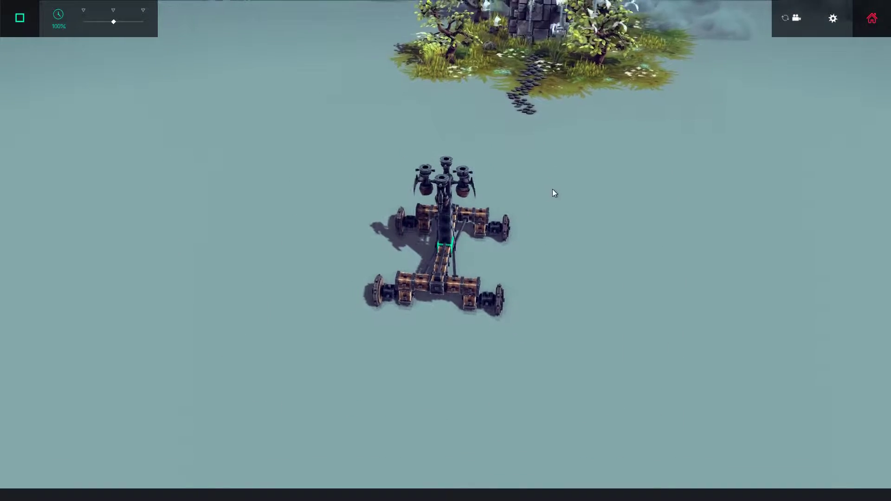
Stop the current test and launch a fresh run of the cart.
{"action": "left_click_drag", "start_coordinate": [552, 189], "coordinate": [588, 158]}
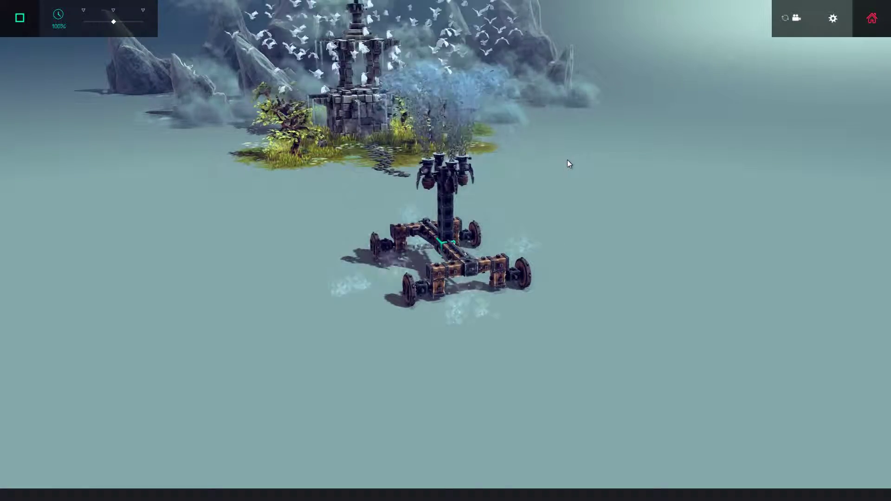
{"action": "key", "text": "space"}
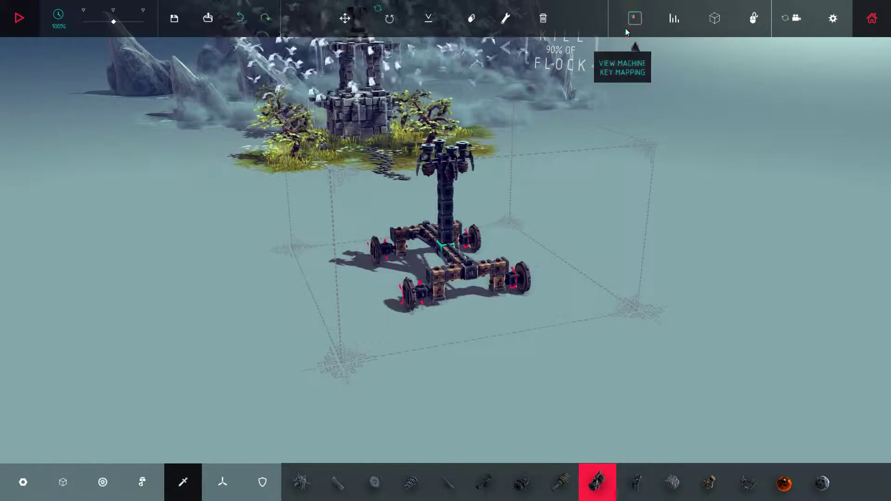
{"action": "key", "text": "space"}
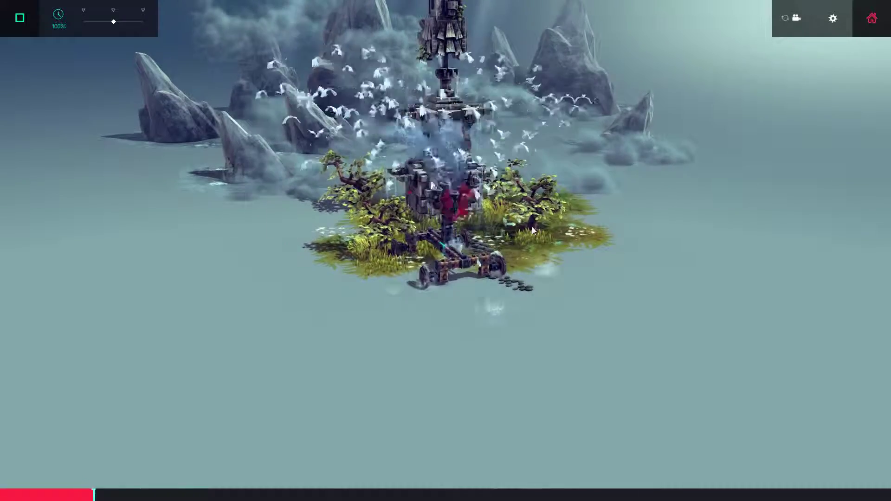
{"action": "scroll", "coordinate": [566, 154], "scroll_direction": "up", "scroll_amount": 4}
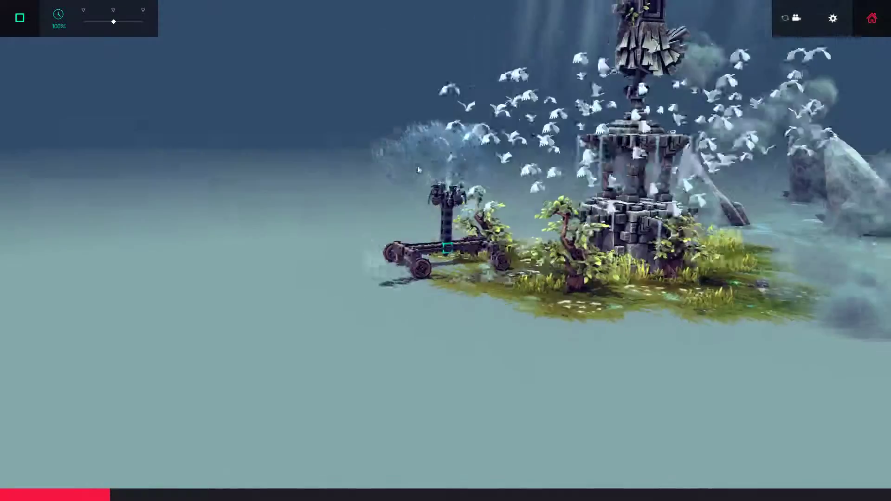
Circle the shrine island to watch the run, then stop and reset the cart.
{"action": "mouse_move", "coordinate": [566, 155]}
{"action": "left_mouse_down"}
{"action": "mouse_move", "coordinate": [400, 175]}
{"action": "mouse_move", "coordinate": [558, 199]}
{"action": "left_mouse_up"}
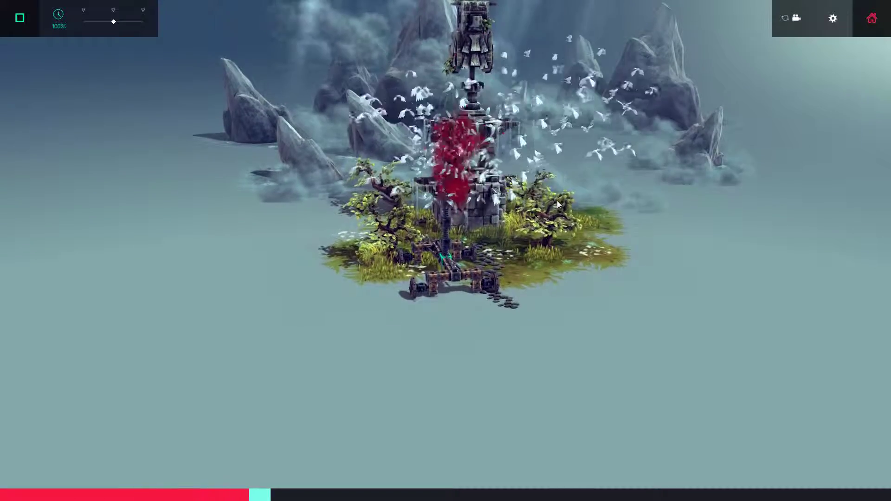
{"action": "left_click_drag", "start_coordinate": [557, 201], "coordinate": [434, 234]}
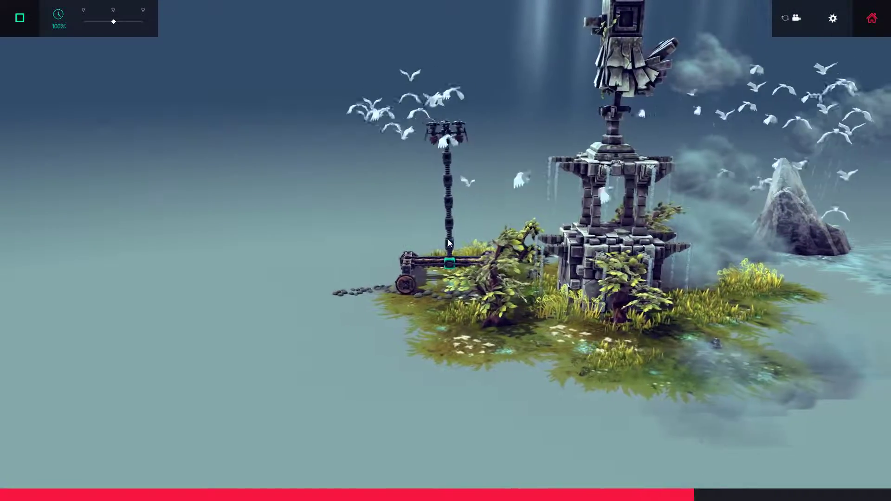
{"action": "left_click_drag", "start_coordinate": [351, 237], "coordinate": [702, 250]}
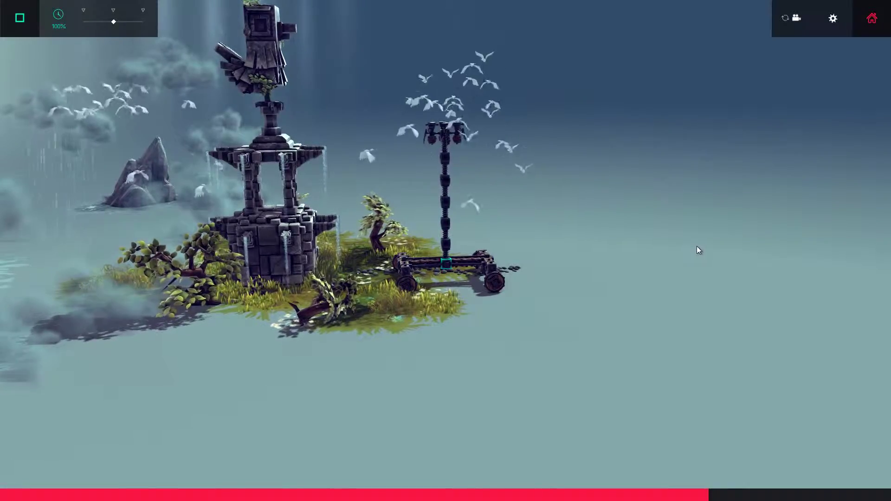
{"action": "left_click_drag", "start_coordinate": [697, 246], "coordinate": [503, 240]}
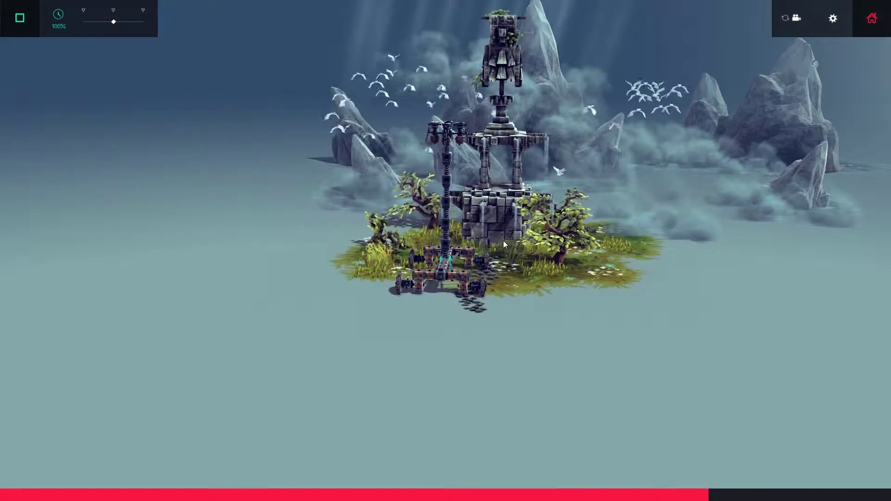
{"action": "key", "text": "space"}
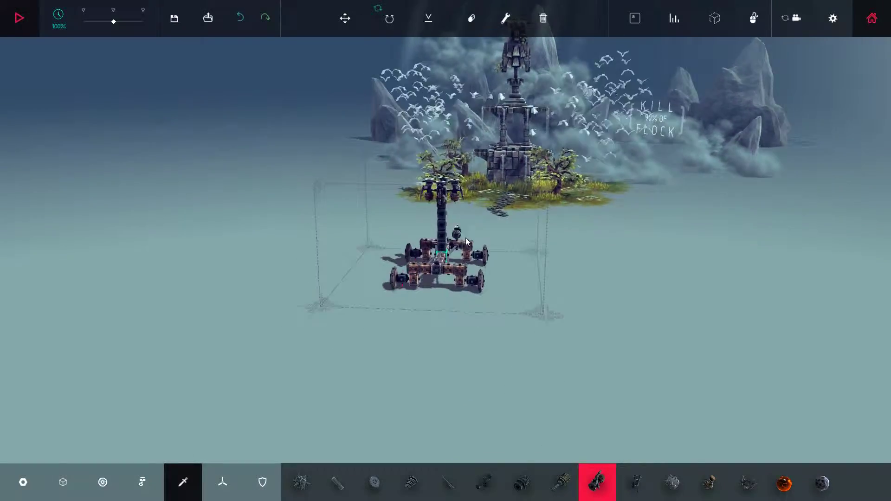
{"action": "scroll", "coordinate": [468, 241], "scroll_direction": "up", "scroll_amount": 4}
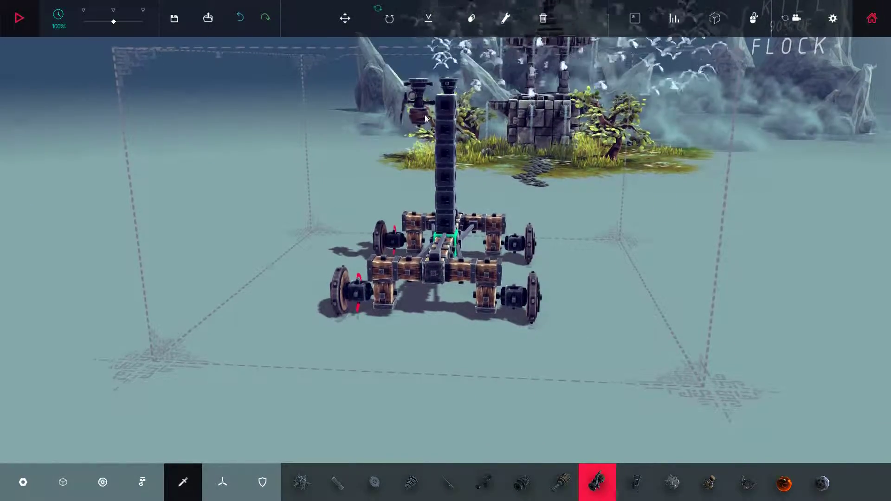
Undo the crossbar blocks and the top block of the column.
{"action": "key", "text": "ctrl+z"}
{"action": "left_click_drag", "start_coordinate": [478, 120], "coordinate": [537, 278]}
{"action": "key", "text": "ctrl+z"}
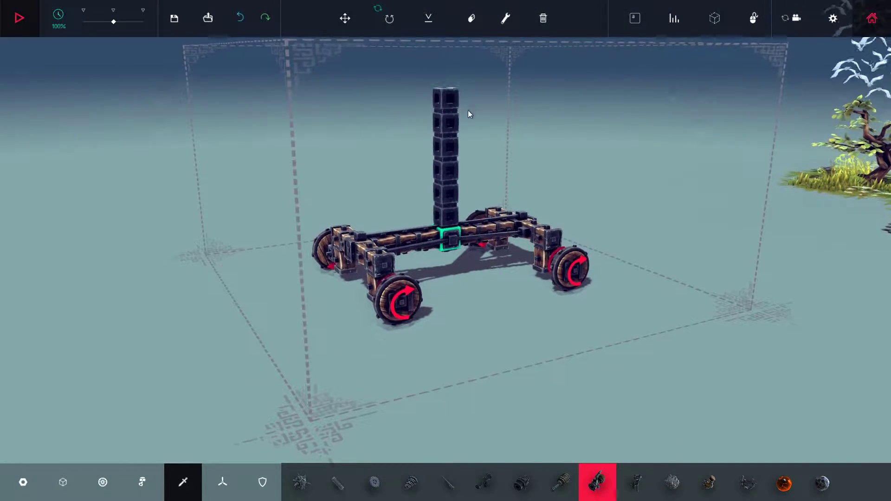
Attach the first three flamethrowers to the top of the column.
{"action": "left_click", "coordinate": [561, 482]}
{"action": "left_click_drag", "start_coordinate": [490, 104], "coordinate": [460, 91]}
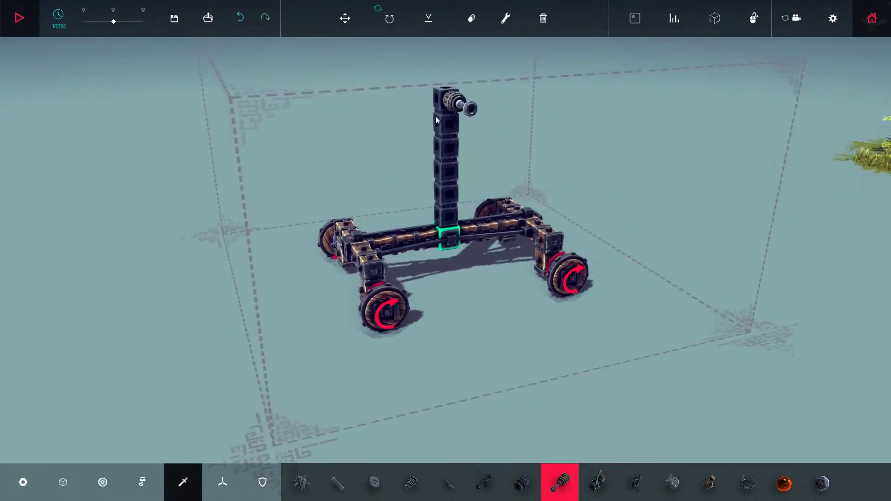
{"action": "left_click", "coordinate": [446, 111]}
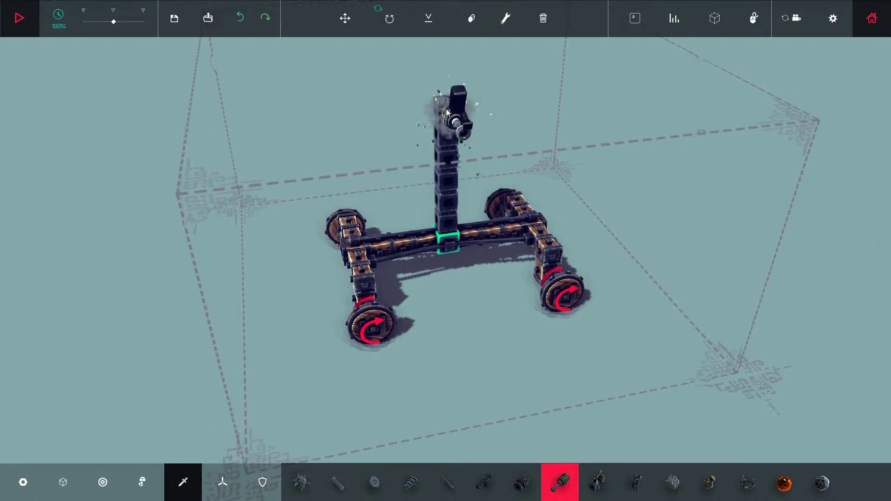
{"action": "mouse_move", "coordinate": [488, 139]}
{"action": "left_mouse_down"}
{"action": "mouse_move", "coordinate": [351, 102]}
{"action": "mouse_move", "coordinate": [467, 108]}
{"action": "mouse_move", "coordinate": [390, 83]}
{"action": "left_mouse_up"}
{"action": "left_click", "coordinate": [400, 105]}
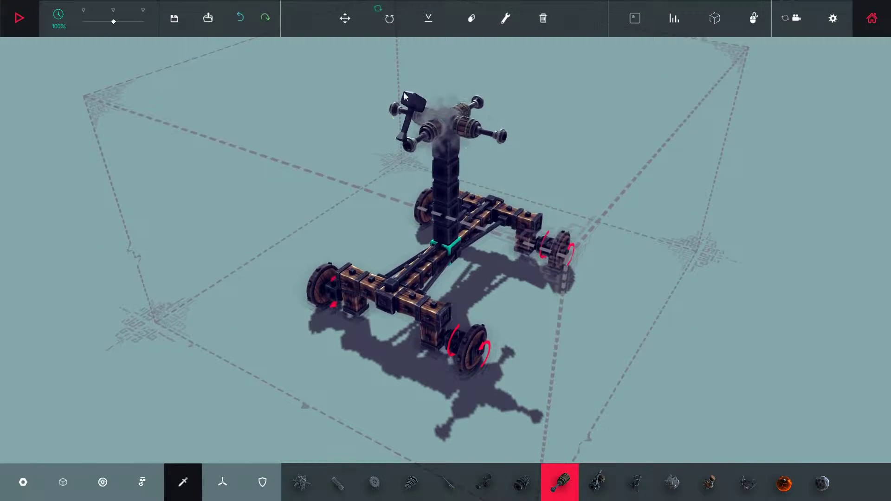
{"action": "left_click_drag", "start_coordinate": [482, 139], "coordinate": [502, 207]}
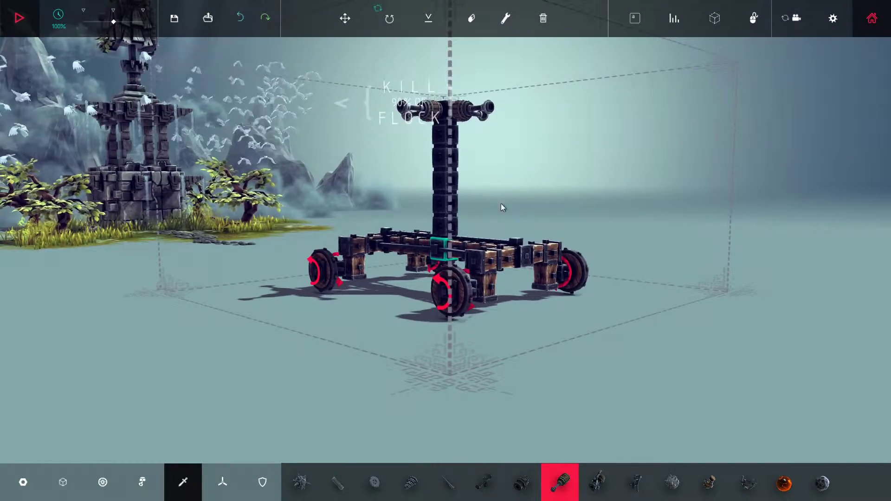
{"action": "left_click", "coordinate": [446, 138]}
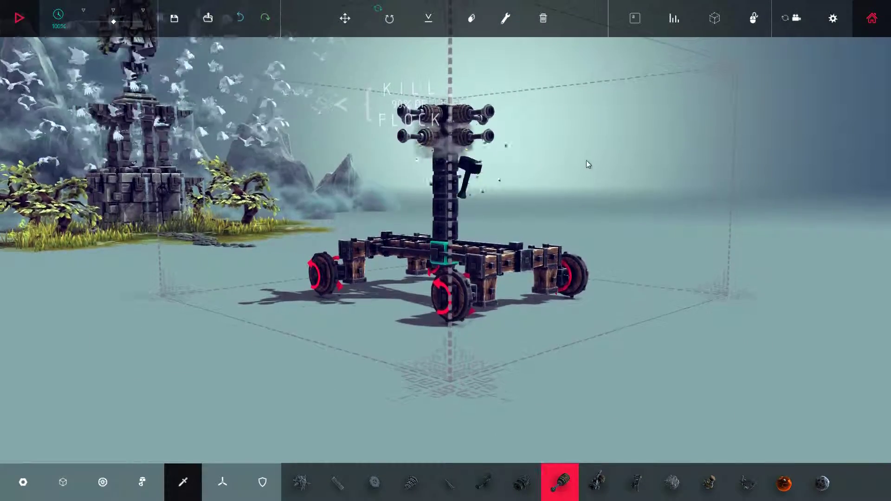
Add three more flamethrowers to the column top and start a test run.
{"action": "left_click_drag", "start_coordinate": [488, 139], "coordinate": [348, 140]}
{"action": "left_click", "coordinate": [445, 123]}
{"action": "left_click_drag", "start_coordinate": [487, 139], "coordinate": [390, 153]}
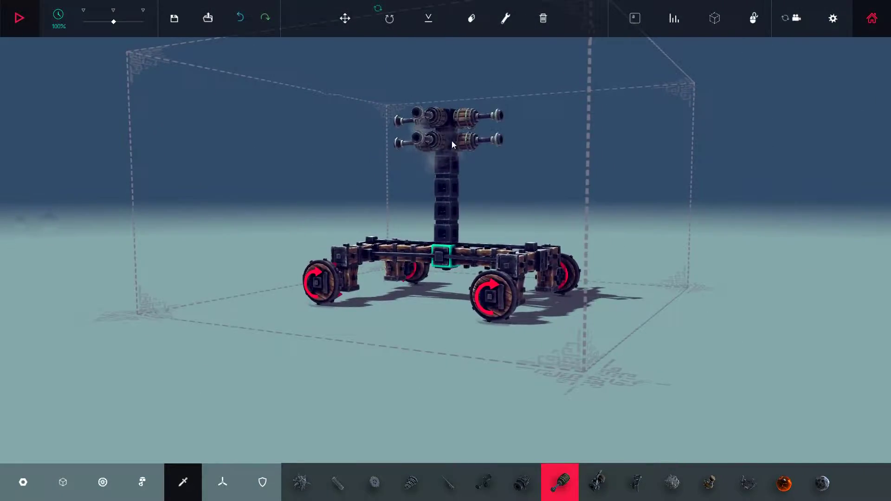
{"action": "left_click", "coordinate": [451, 141]}
{"action": "left_click", "coordinate": [459, 167]}
{"action": "left_click_drag", "start_coordinate": [446, 167], "coordinate": [348, 167]}
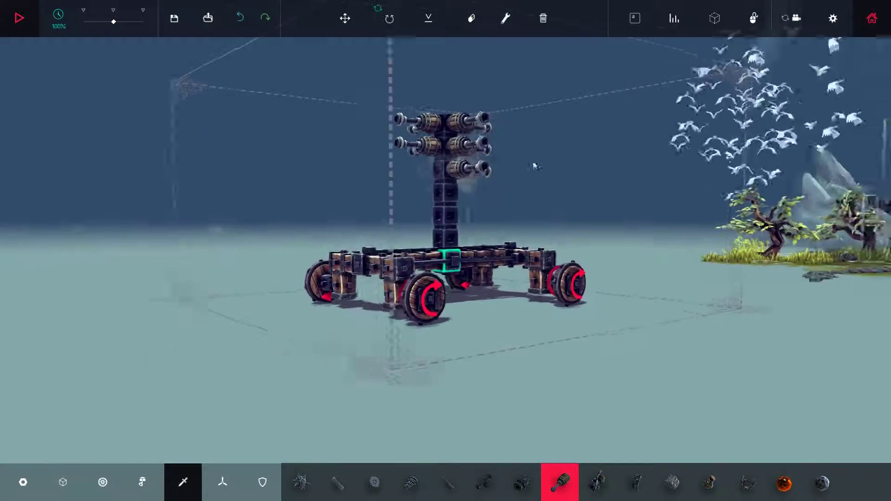
{"action": "left_click_drag", "start_coordinate": [488, 175], "coordinate": [670, 180]}
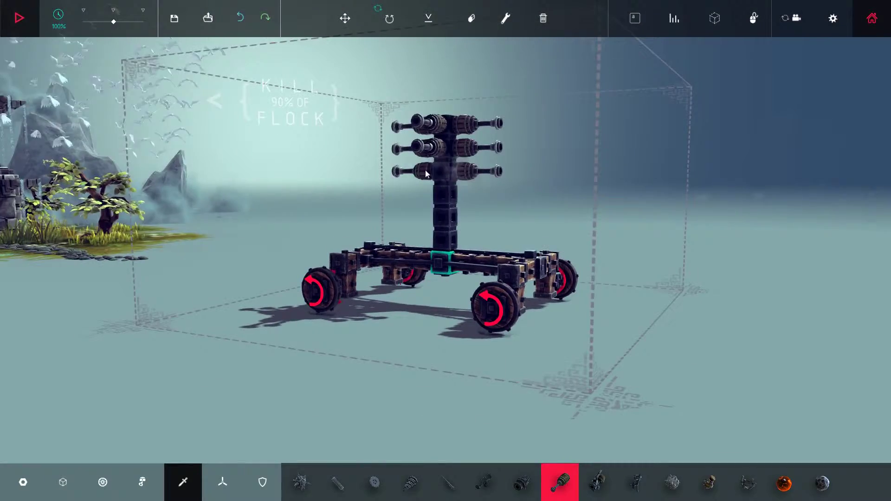
{"action": "left_click_drag", "start_coordinate": [444, 188], "coordinate": [557, 181]}
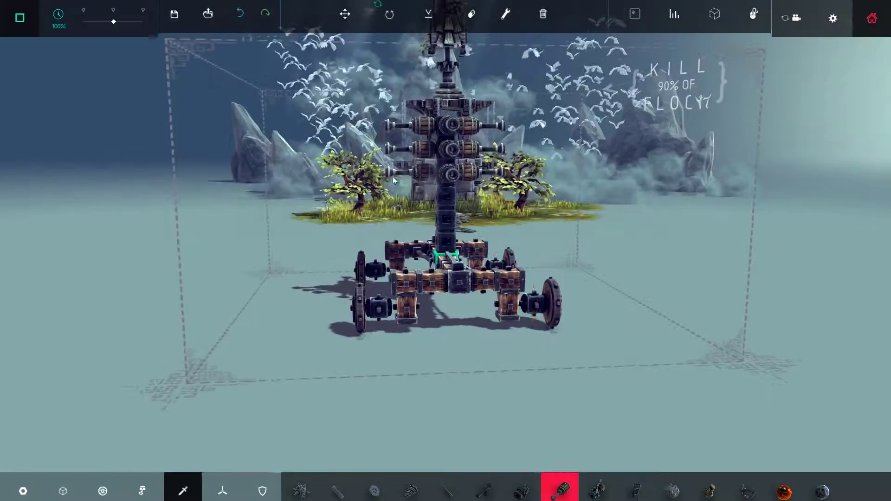
{"action": "key", "text": "space"}
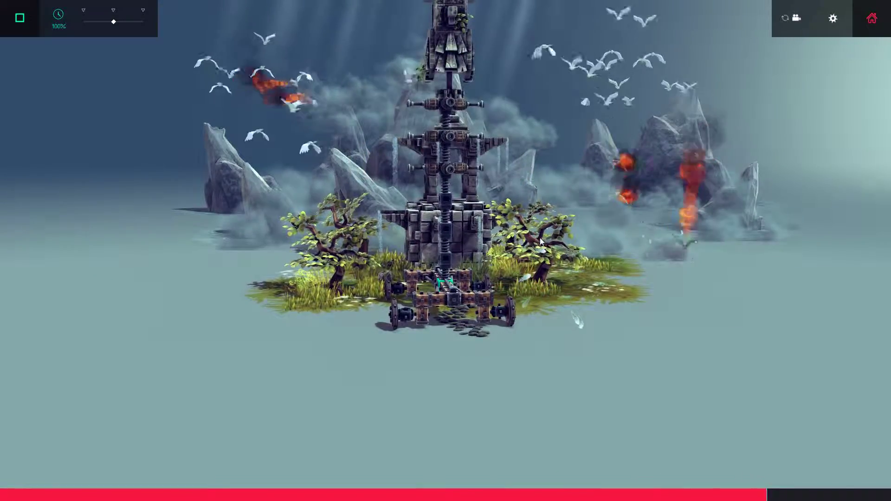
Watch the flamethrower cart's run up close, then stop and reset it.
{"action": "left_click_drag", "start_coordinate": [592, 245], "coordinate": [512, 291]}
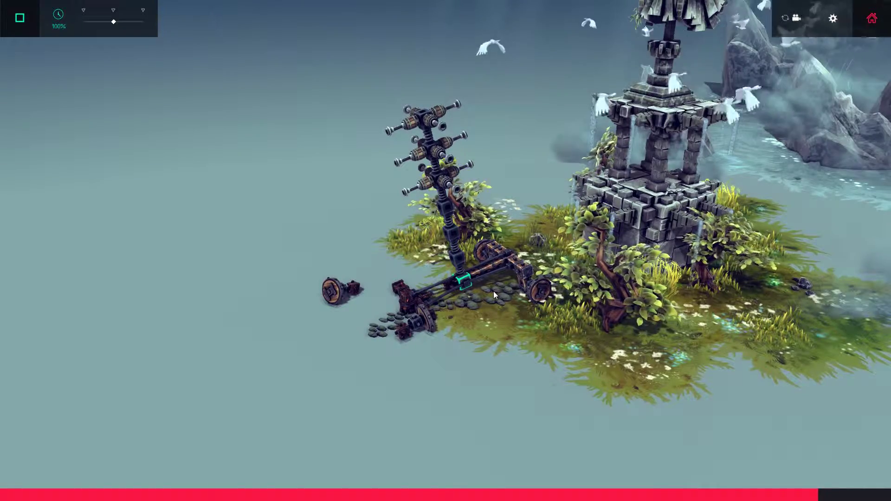
{"action": "key", "text": "space"}
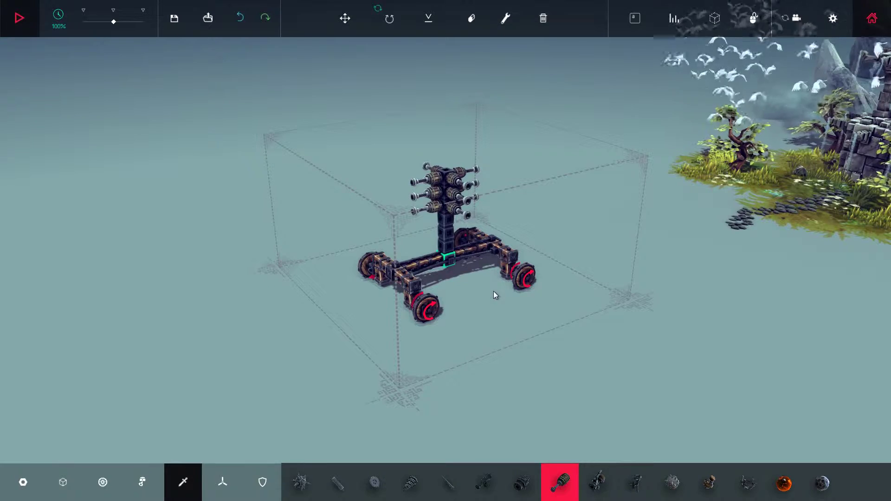
View the cart from below and delete the right-hand row of flamethrowers.
{"action": "left_click_drag", "start_coordinate": [505, 228], "coordinate": [439, 120]}
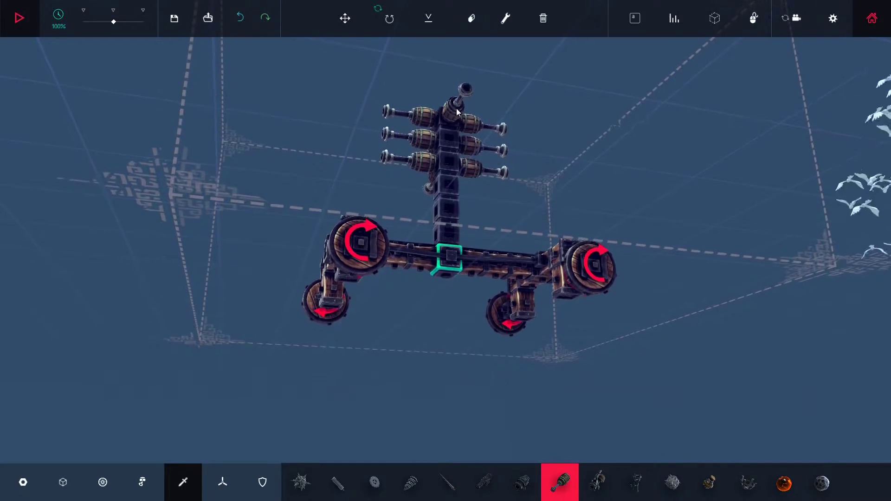
{"action": "key", "text": "Delete"}
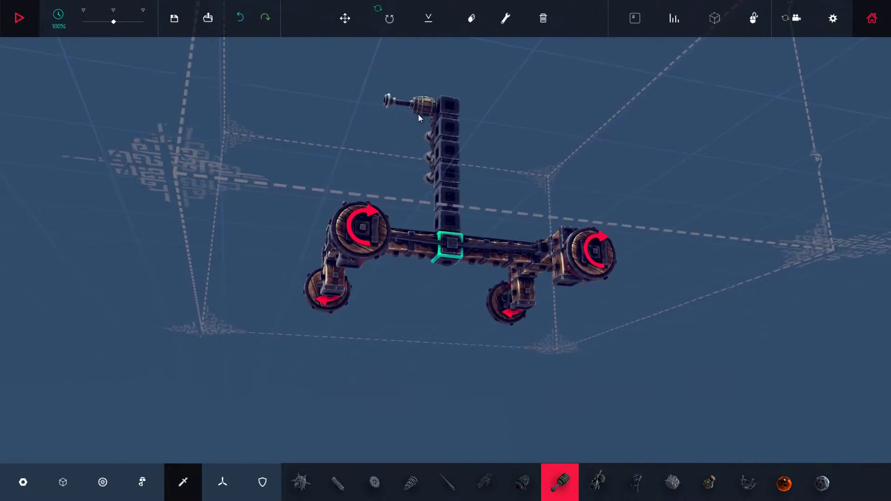
{"action": "mouse_move", "coordinate": [427, 154]}
{"action": "left_mouse_down"}
{"action": "mouse_move", "coordinate": [418, 127]}
{"action": "mouse_move", "coordinate": [420, 140]}
{"action": "left_mouse_up"}
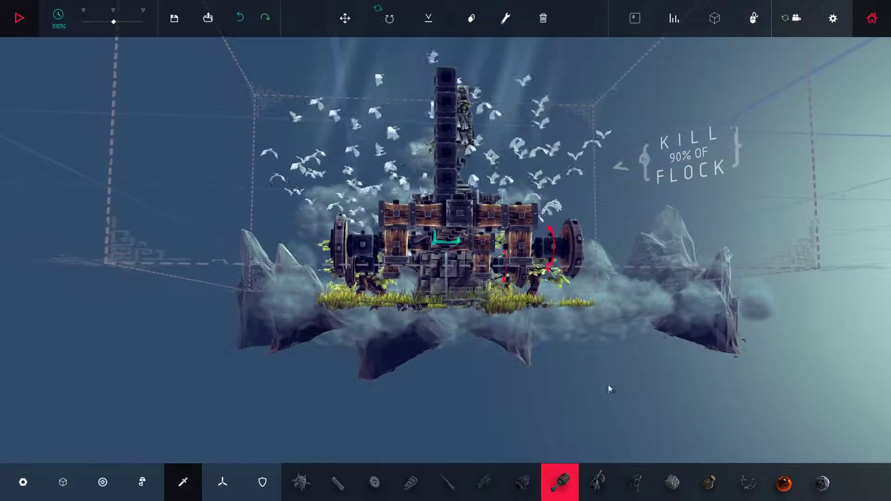
Pick the Remote Grenade block, then stop the exploded test run to return to build mode.
{"action": "left_click", "coordinate": [710, 483]}
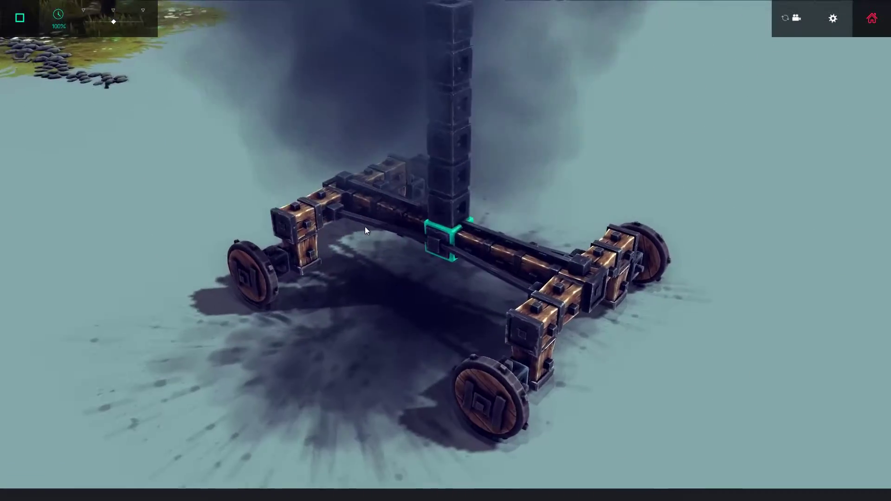
{"action": "key", "text": "space"}
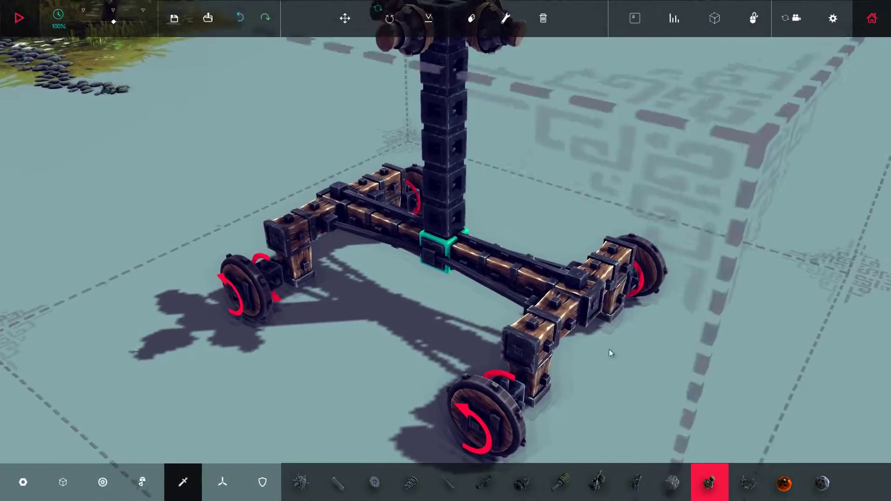
{"action": "scroll", "coordinate": [609, 348], "scroll_direction": "down", "scroll_amount": 3}
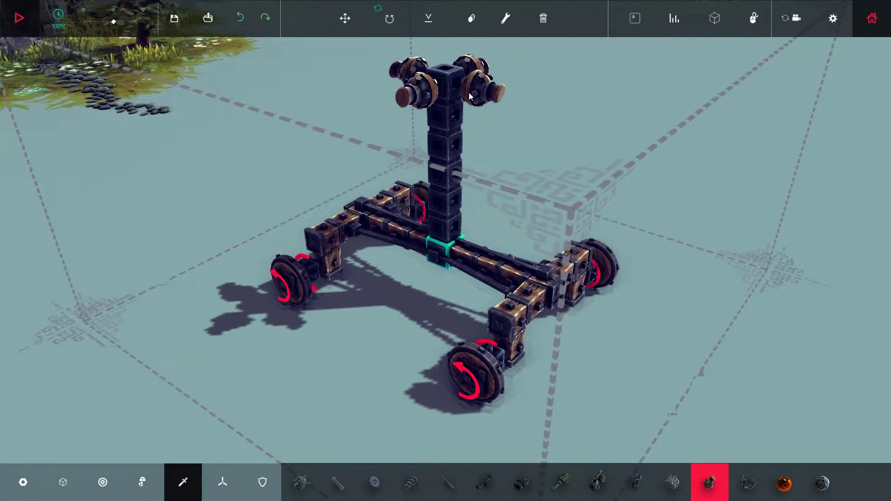
Remove the spinning flight wheels from the column top and choose the Piston block.
{"action": "key", "text": "ctrl+z"}
{"action": "key", "text": "ctrl+z"}
{"action": "key", "text": "ctrl+z"}
{"action": "key", "text": "ctrl+z"}
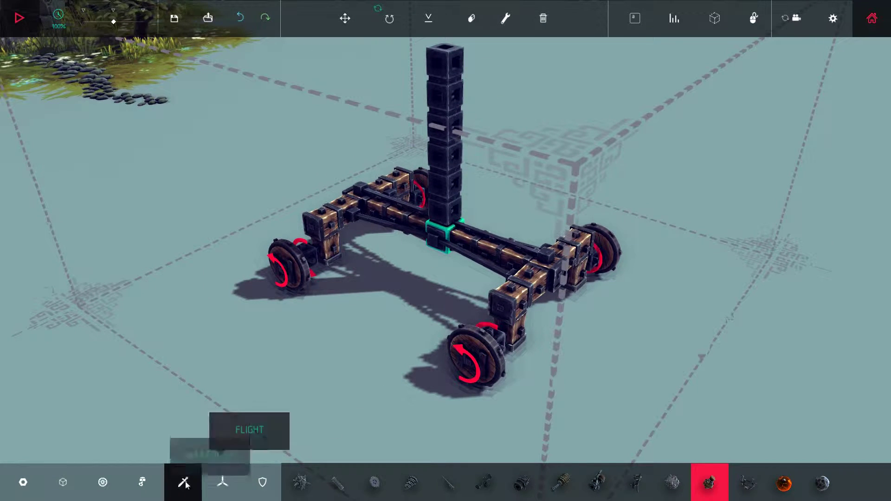
{"action": "left_click", "coordinate": [141, 482]}
{"action": "left_click", "coordinate": [449, 481]}
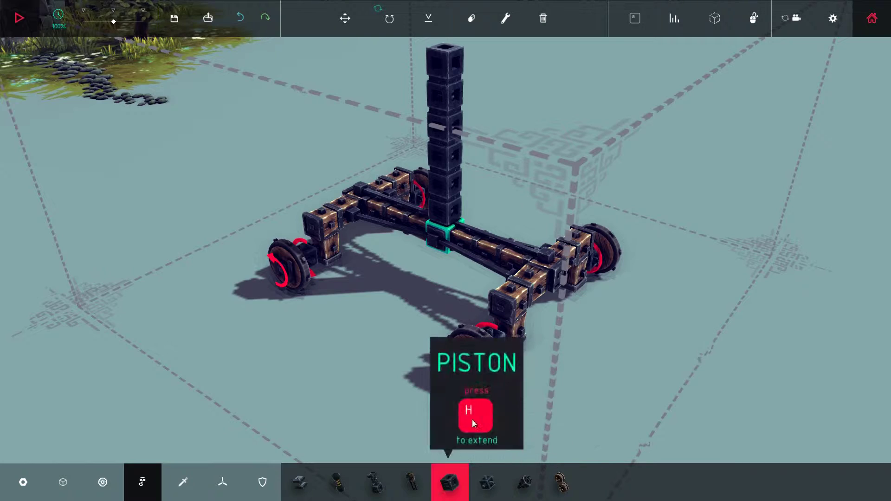
{"action": "left_click_drag", "start_coordinate": [487, 361], "coordinate": [466, 334]}
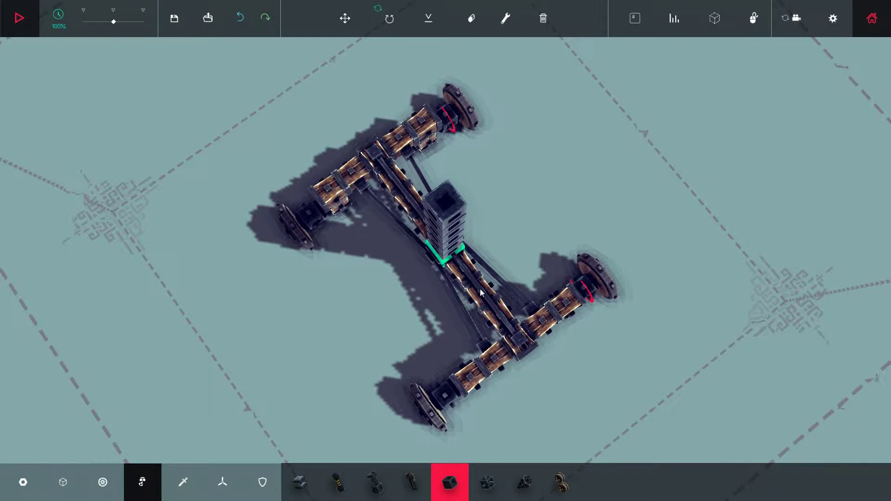
Stack new piston columns beside the first one along the frame.
{"action": "left_click", "coordinate": [490, 300]}
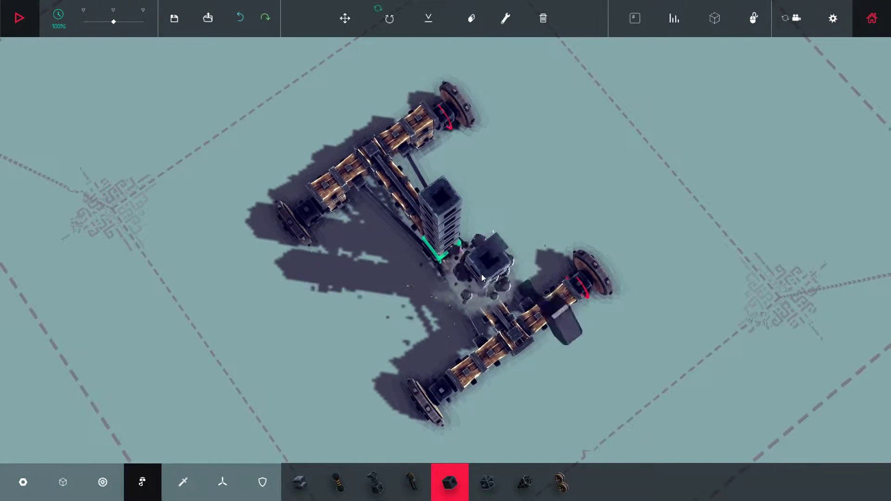
{"action": "left_click", "coordinate": [460, 244]}
{"action": "left_click", "coordinate": [449, 222]}
{"action": "left_click", "coordinate": [457, 264]}
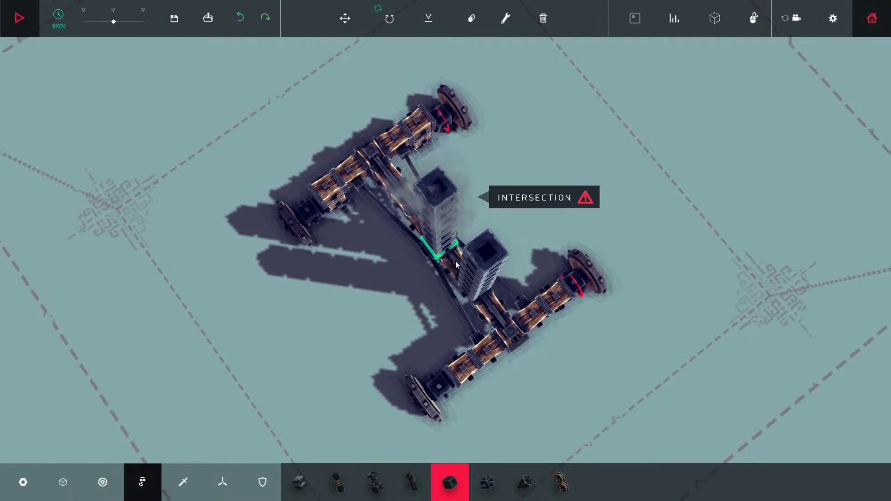
{"action": "left_click", "coordinate": [452, 236]}
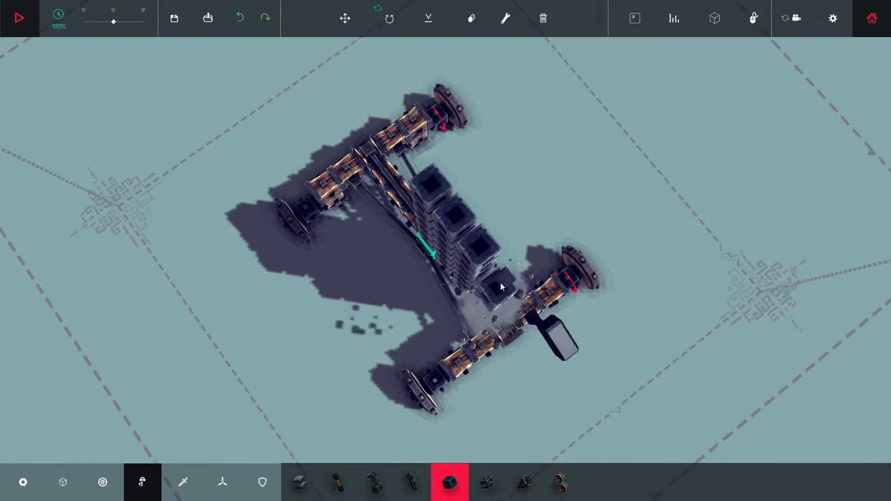
{"action": "left_click", "coordinate": [488, 306]}
Add pistons at the wall's base, stacking them into further columns.
{"action": "left_click_drag", "start_coordinate": [355, 219], "coordinate": [385, 278]}
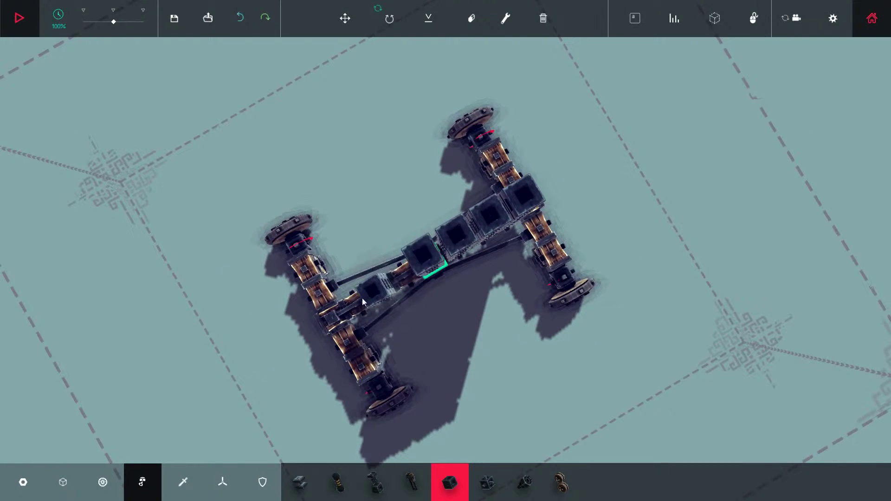
{"action": "left_click_drag", "start_coordinate": [362, 299], "coordinate": [429, 271]}
{"action": "left_click", "coordinate": [428, 287]}
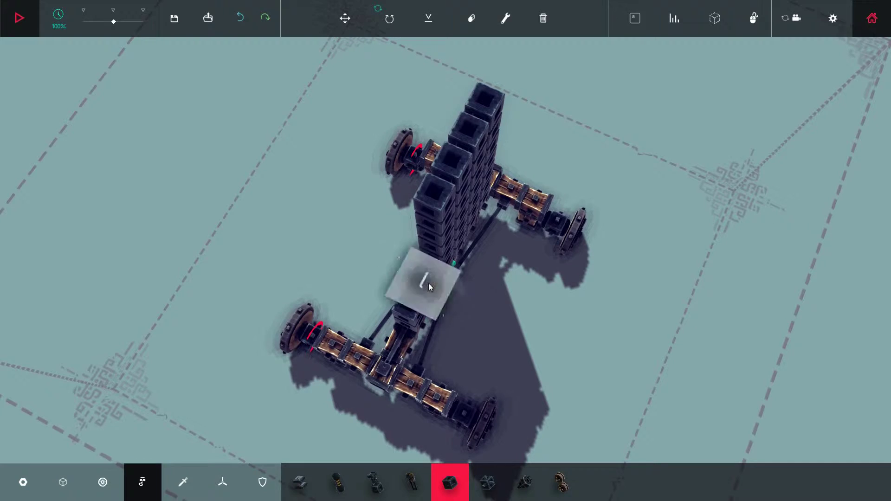
{"action": "left_click", "coordinate": [415, 262]}
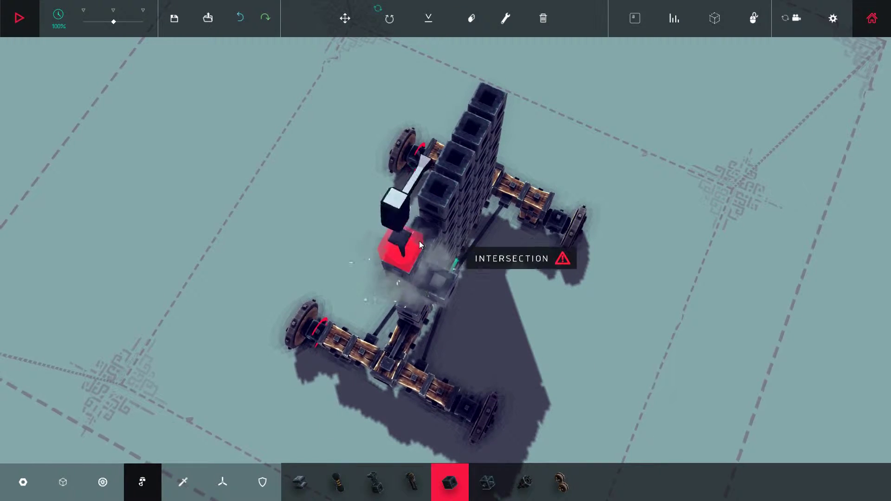
{"action": "left_click", "coordinate": [440, 287]}
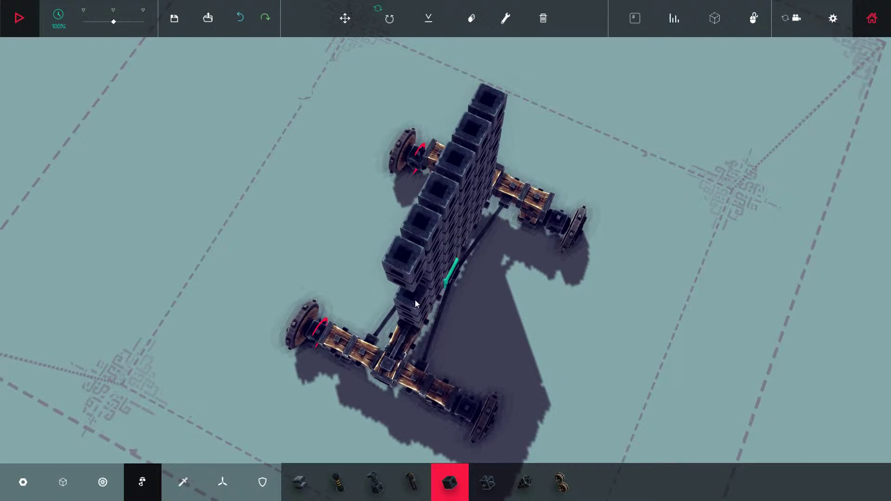
{"action": "left_click", "coordinate": [415, 298]}
Build up the leftmost piston column to complete the wall.
{"action": "left_click_drag", "start_coordinate": [427, 323], "coordinate": [388, 187]}
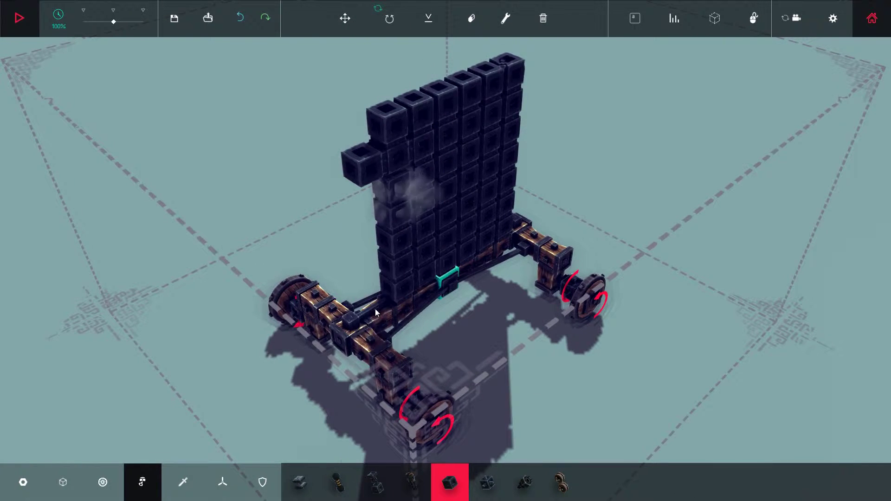
{"action": "left_click", "coordinate": [383, 298]}
{"action": "left_click", "coordinate": [381, 168]}
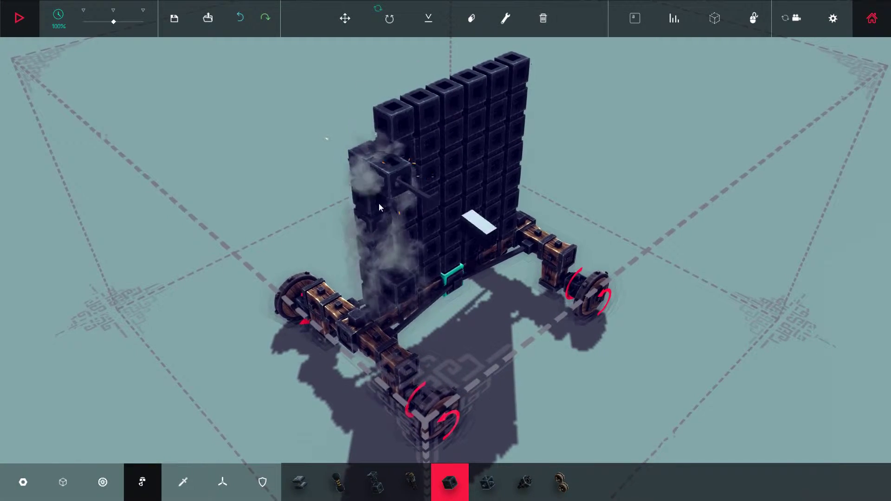
{"action": "left_click", "coordinate": [391, 179]}
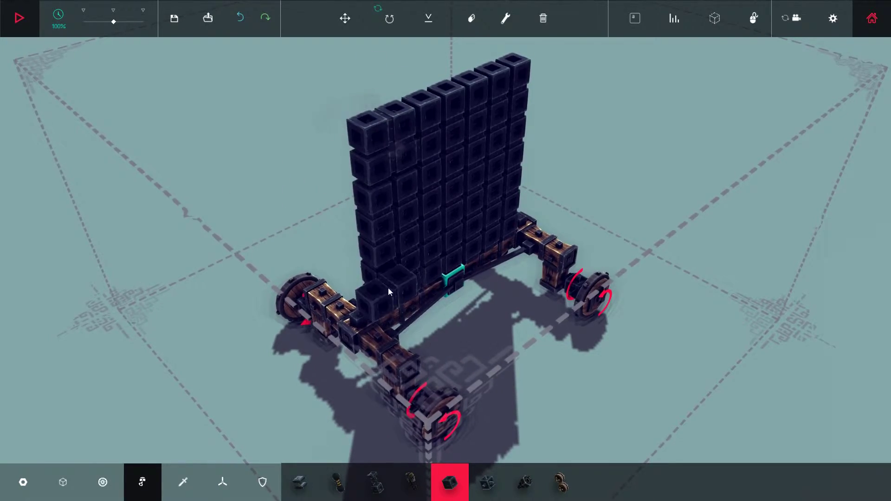
{"action": "mouse_move", "coordinate": [531, 290]}
{"action": "left_mouse_down"}
{"action": "mouse_move", "coordinate": [467, 174]}
{"action": "mouse_move", "coordinate": [393, 217]}
{"action": "mouse_move", "coordinate": [350, 380]}
{"action": "left_mouse_up"}
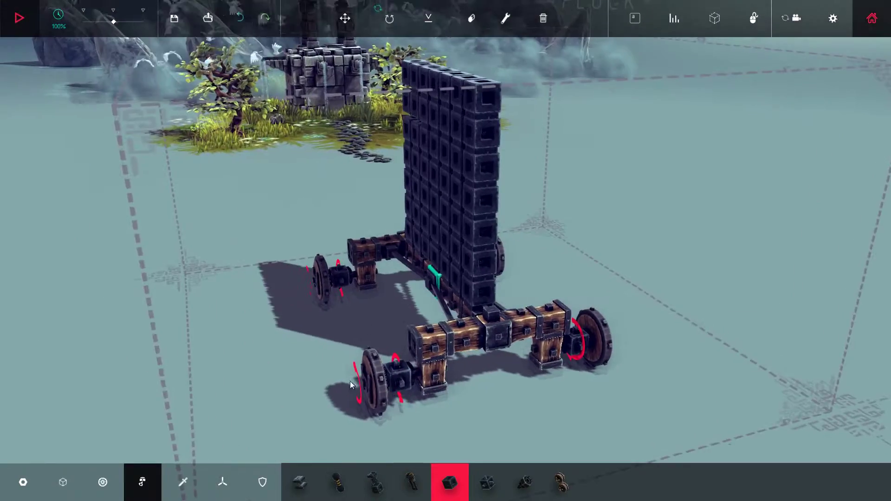
Choose the Flamethrower block from the Weaponry parts.
{"action": "left_click", "coordinate": [184, 482]}
{"action": "left_click", "coordinate": [143, 482]}
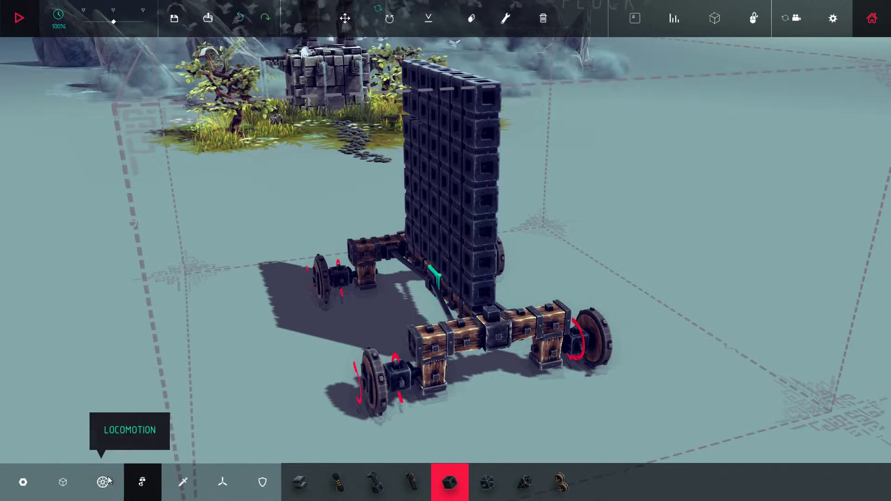
{"action": "left_click", "coordinate": [183, 482]}
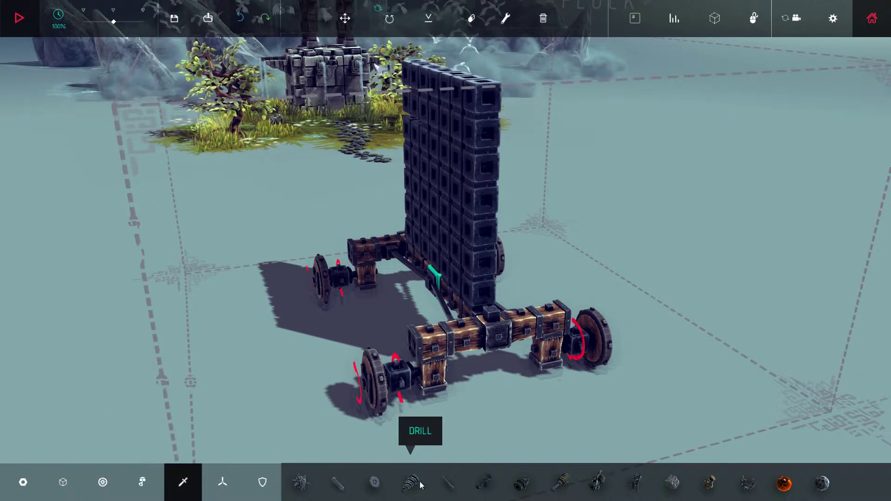
{"action": "left_click", "coordinate": [560, 482]}
{"action": "left_click_drag", "start_coordinate": [487, 209], "coordinate": [348, 209]}
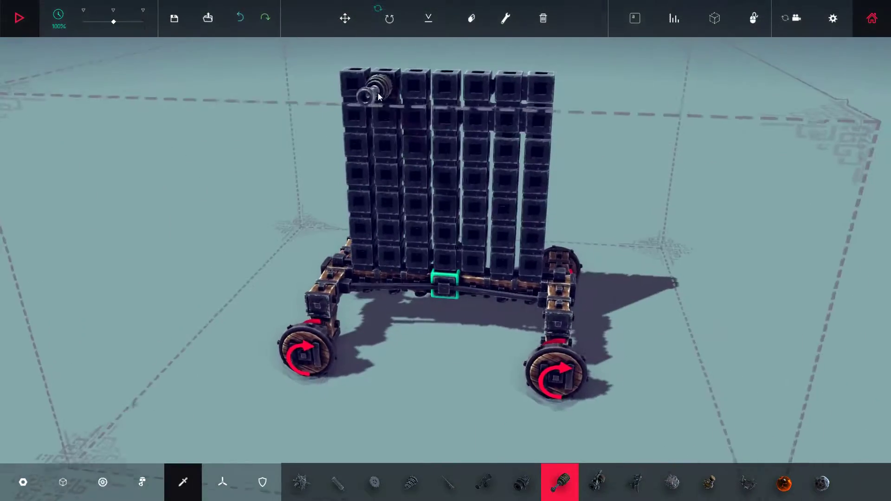
Line the top of the piston wall with flamethrowers, undoing an extra second row.
{"action": "left_click_drag", "start_coordinate": [371, 85], "coordinate": [544, 77]}
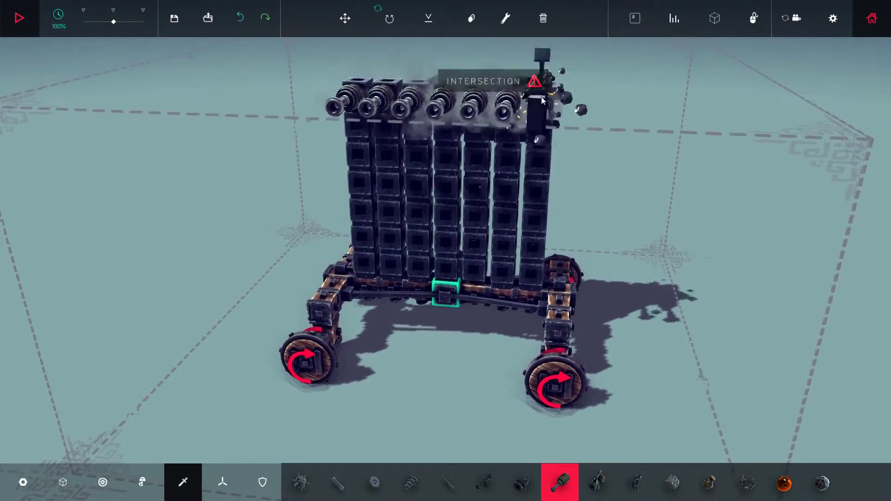
{"action": "mouse_move", "coordinate": [627, 244]}
{"action": "left_mouse_down"}
{"action": "mouse_move", "coordinate": [488, 209]}
{"action": "mouse_move", "coordinate": [348, 209]}
{"action": "mouse_move", "coordinate": [488, 243]}
{"action": "mouse_move", "coordinate": [418, 209]}
{"action": "left_mouse_up"}
{"action": "left_click", "coordinate": [334, 97]}
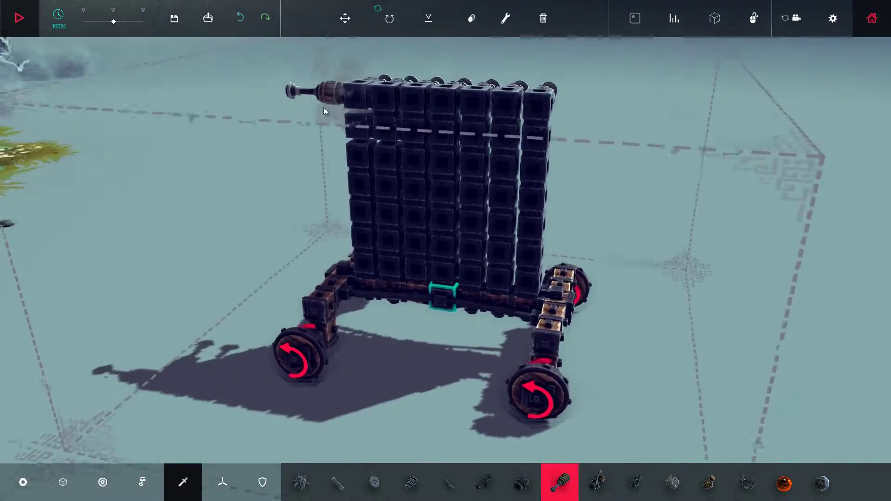
{"action": "left_click_drag", "start_coordinate": [352, 101], "coordinate": [536, 104]}
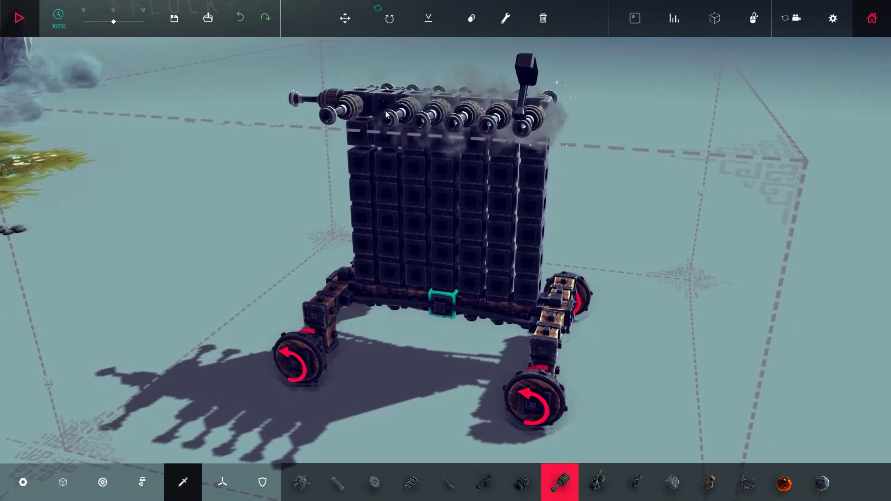
{"action": "left_click_drag", "start_coordinate": [335, 149], "coordinate": [465, 150]}
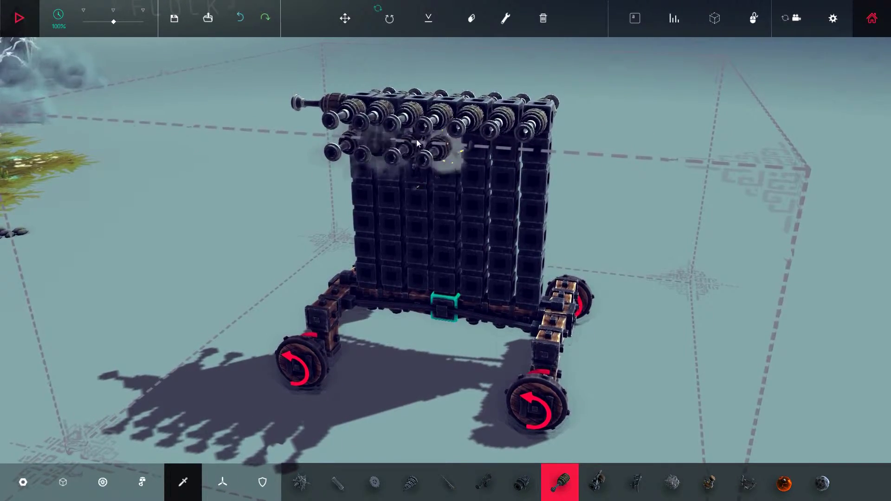
{"action": "key", "text": "ctrl+z"}
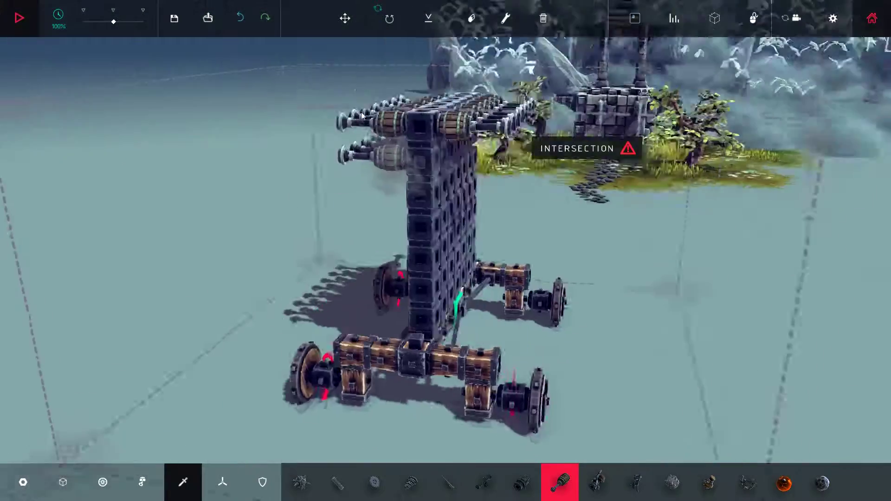
{"action": "mouse_move", "coordinate": [508, 152]}
{"action": "left_mouse_down"}
{"action": "mouse_move", "coordinate": [367, 142]}
{"action": "mouse_move", "coordinate": [543, 143]}
{"action": "left_mouse_up"}
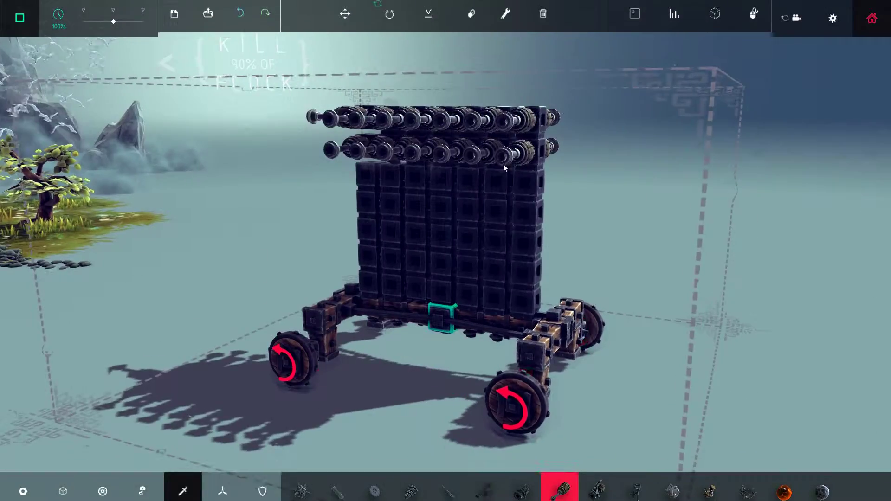
Run the simulation and follow the cart to the shrine island as it burns the flock.
{"action": "key", "text": "space"}
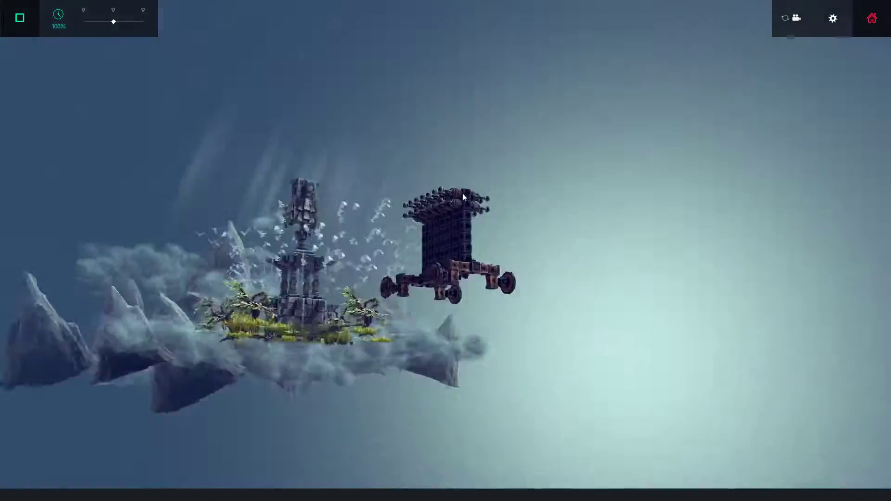
{"action": "left_click_drag", "start_coordinate": [462, 193], "coordinate": [442, 255]}
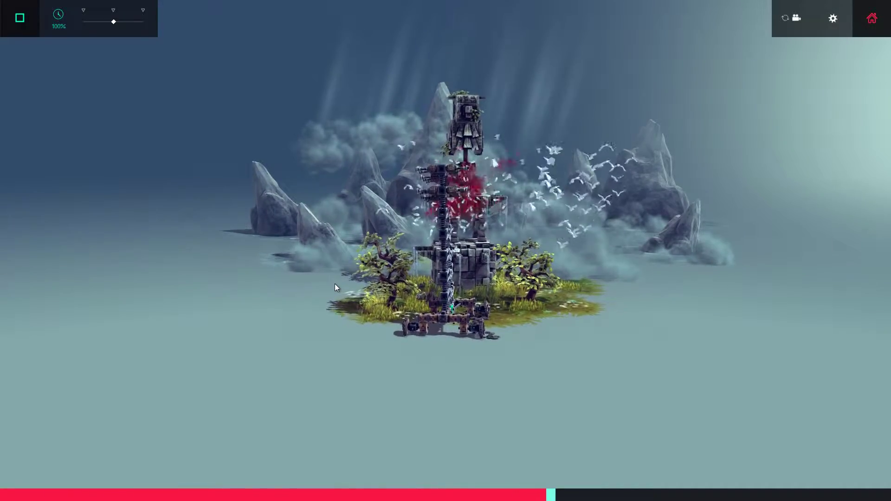
{"action": "left_click_drag", "start_coordinate": [335, 283], "coordinate": [226, 311]}
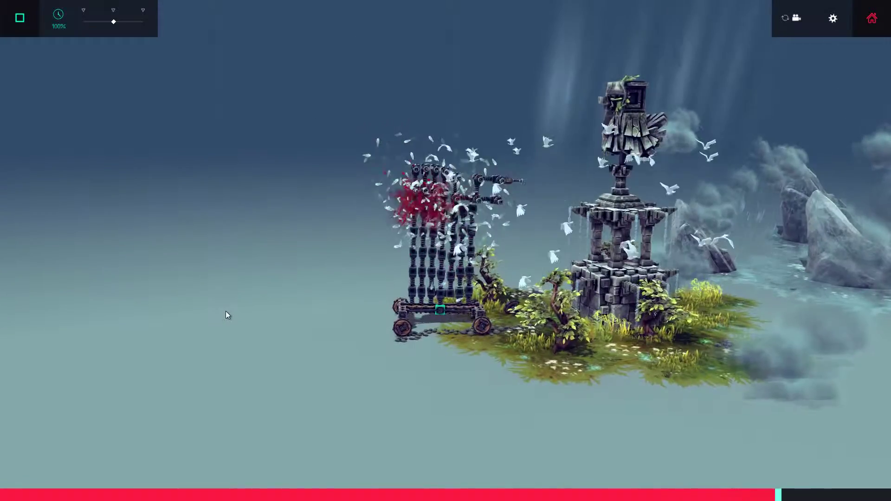